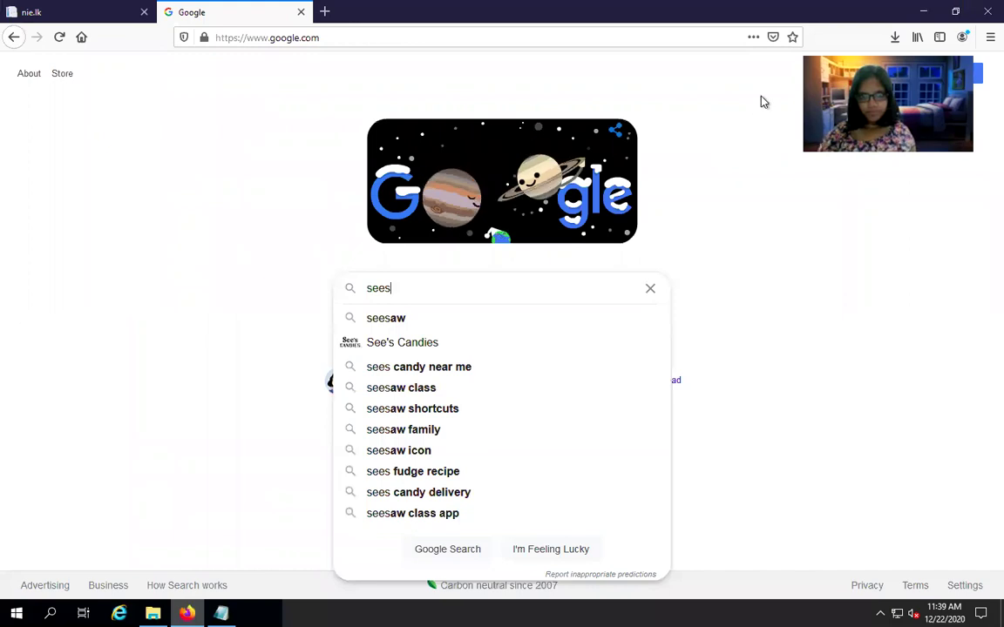
Minimize the browser, File Explorer and Notepad windows to clear the desktop
{"action": "left_click", "coordinate": [922, 13]}
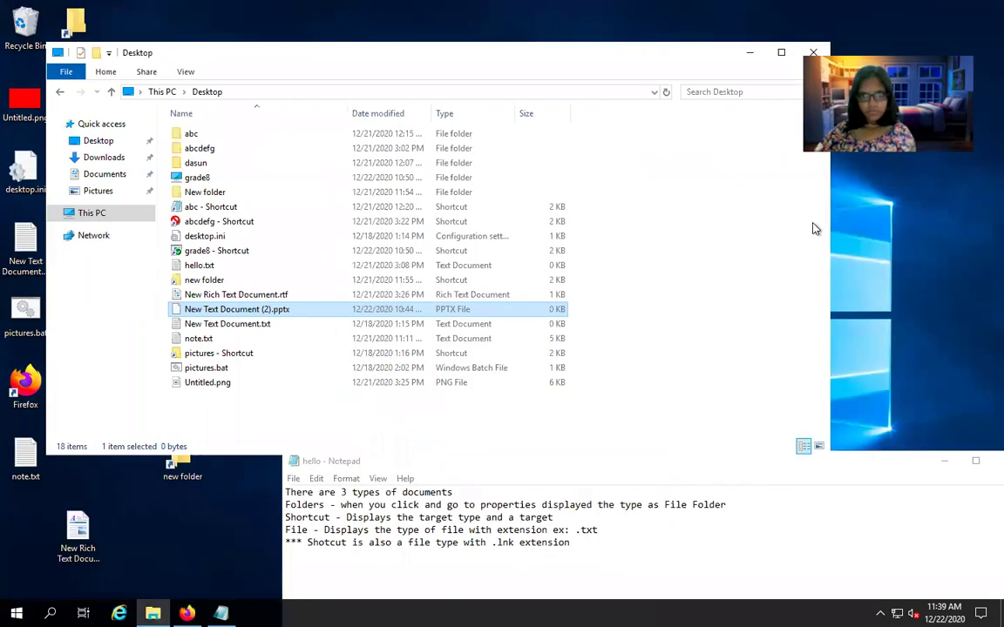
{"action": "left_click", "coordinate": [747, 54]}
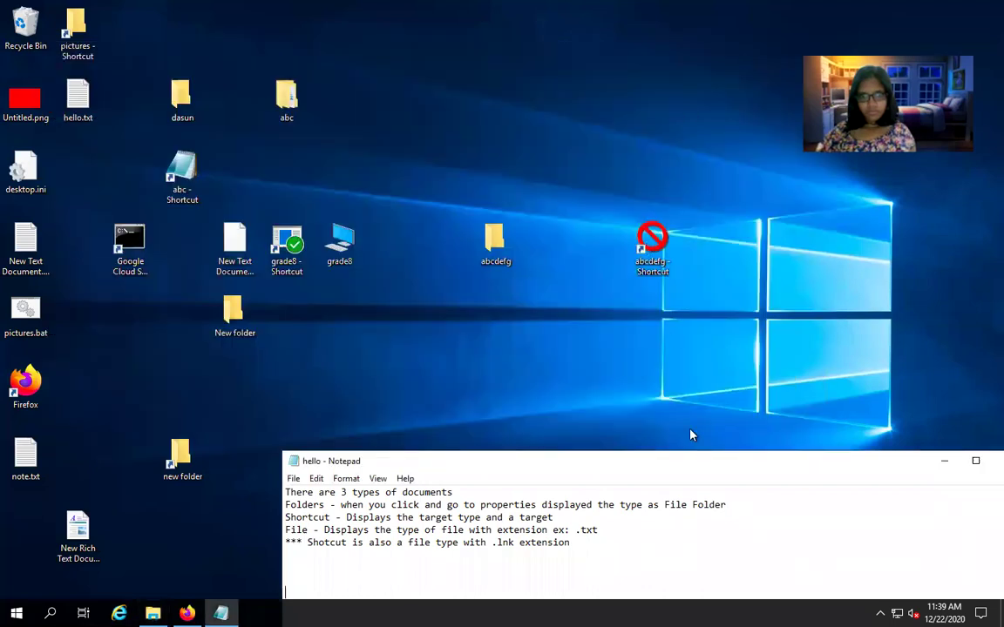
{"action": "left_click", "coordinate": [944, 464]}
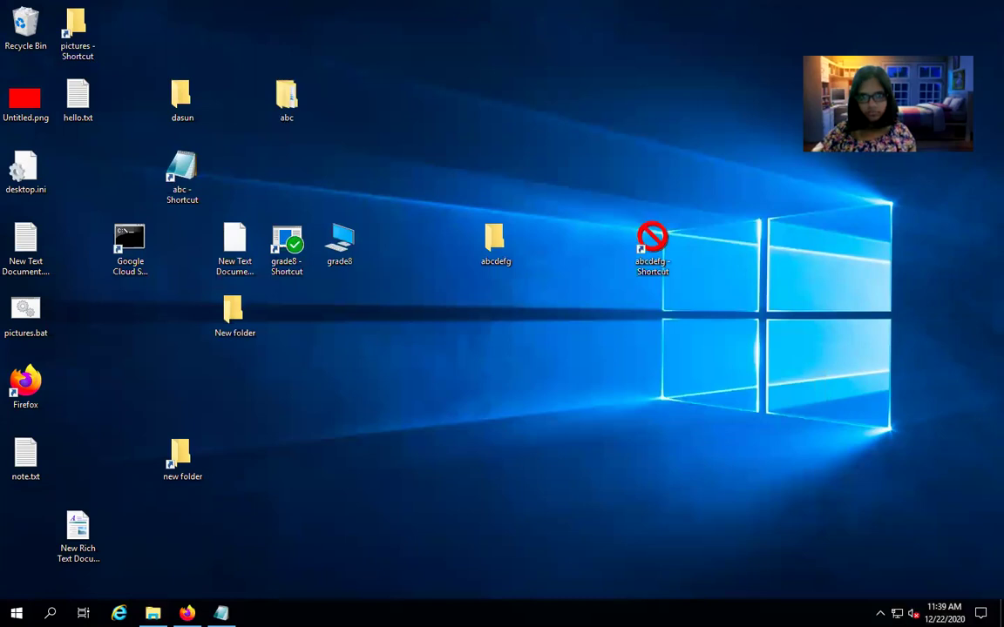
Open Task Manager, move its window toward the middle of the desktop and expand it to the detailed view
{"action": "mouse_move", "coordinate": [457, 7]}
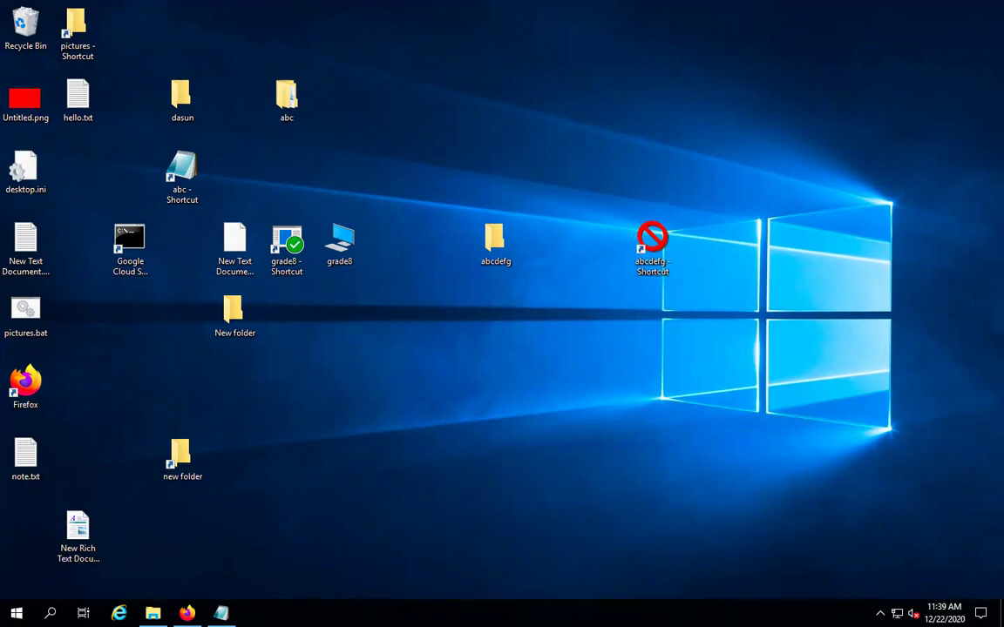
{"action": "right_click", "coordinate": [471, 613]}
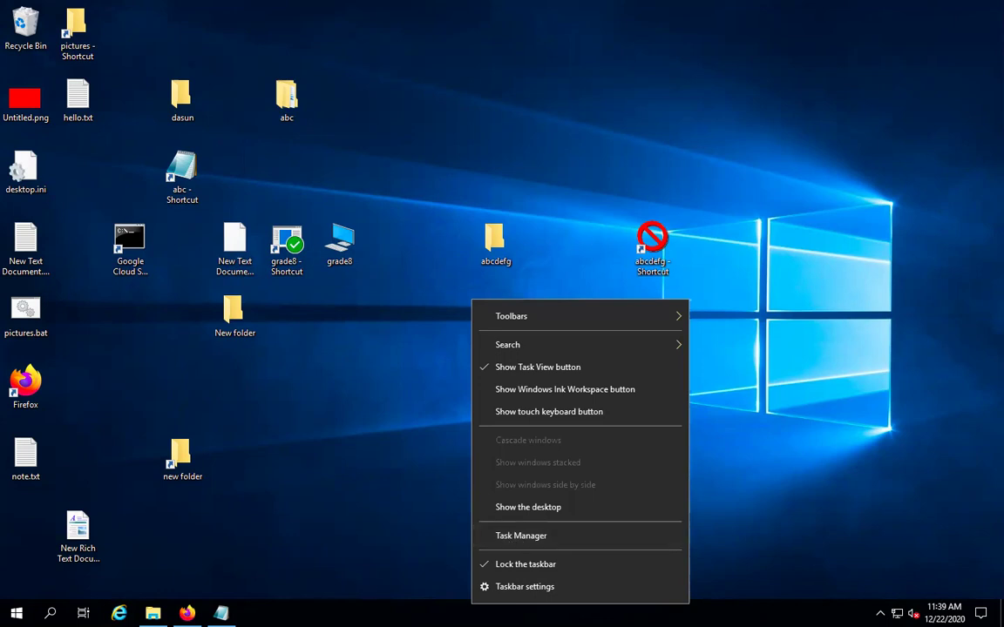
{"action": "key", "text": "Escape"}
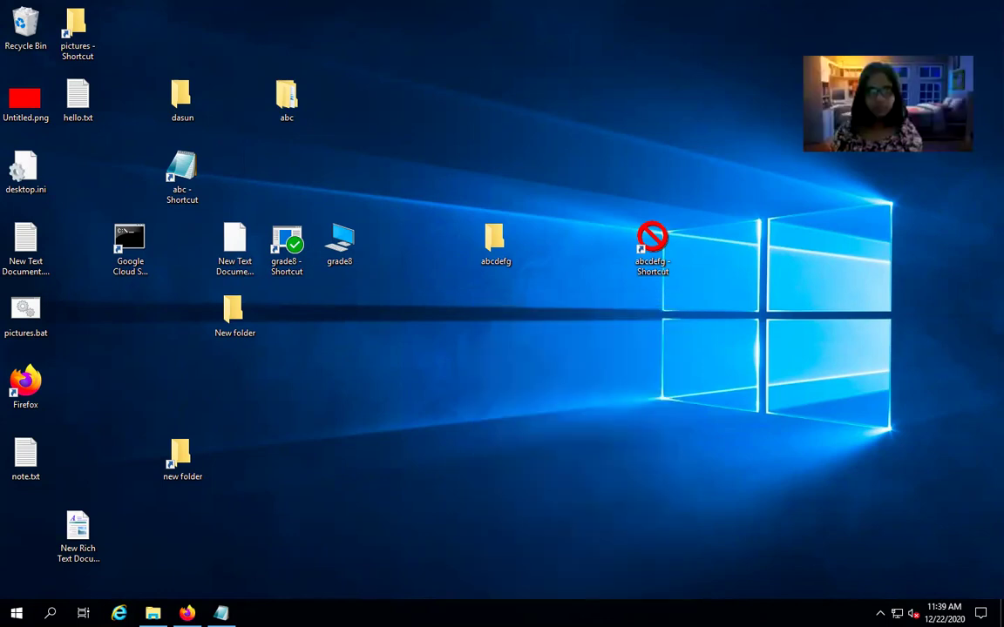
{"action": "right_click", "coordinate": [632, 613]}
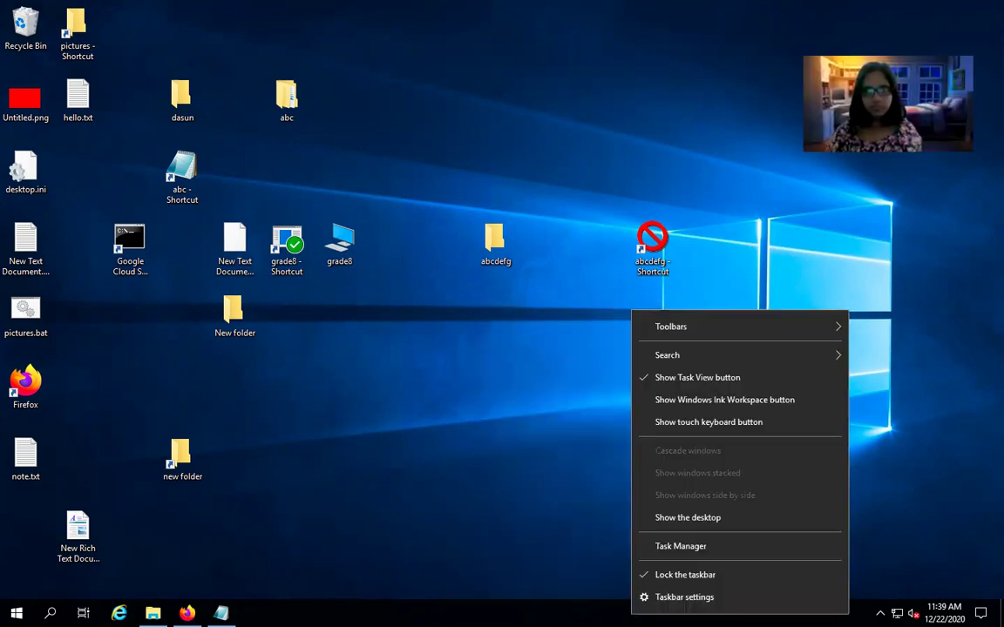
{"action": "left_click", "coordinate": [683, 547]}
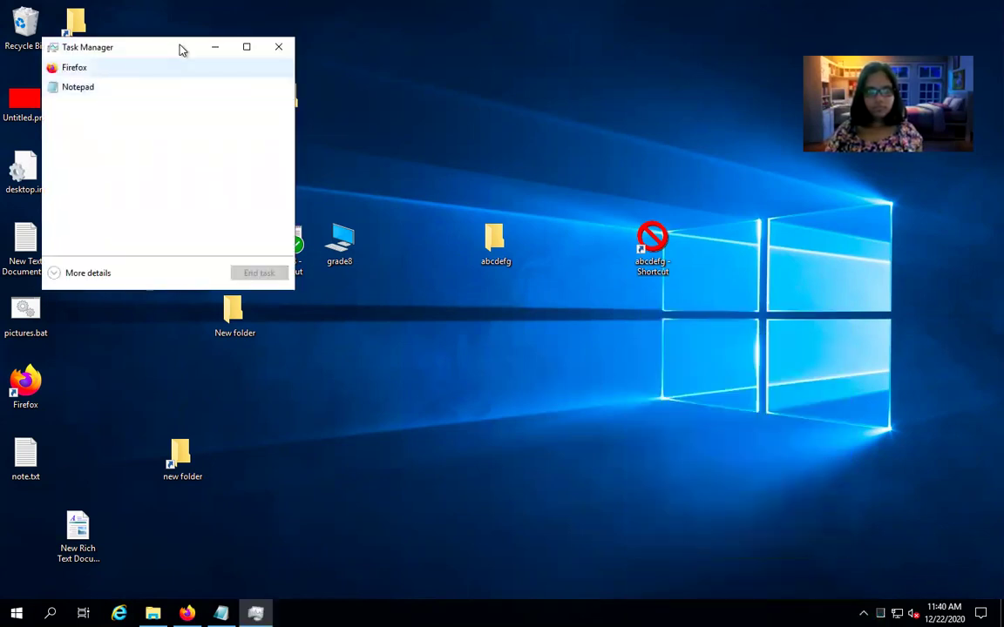
{"action": "left_click_drag", "start_coordinate": [530, 160], "coordinate": [533, 162]}
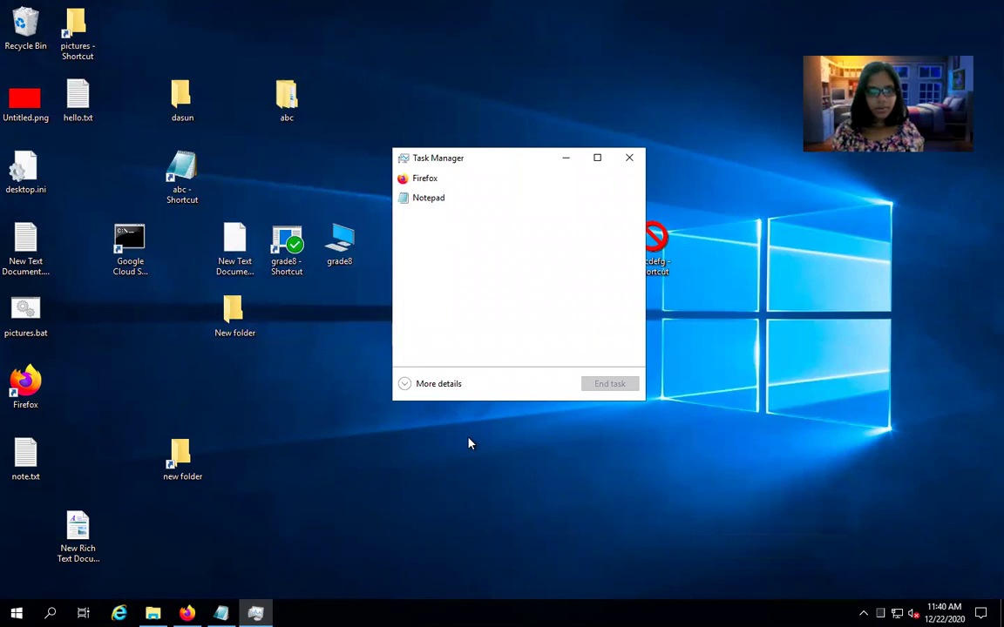
{"action": "left_click", "coordinate": [420, 387]}
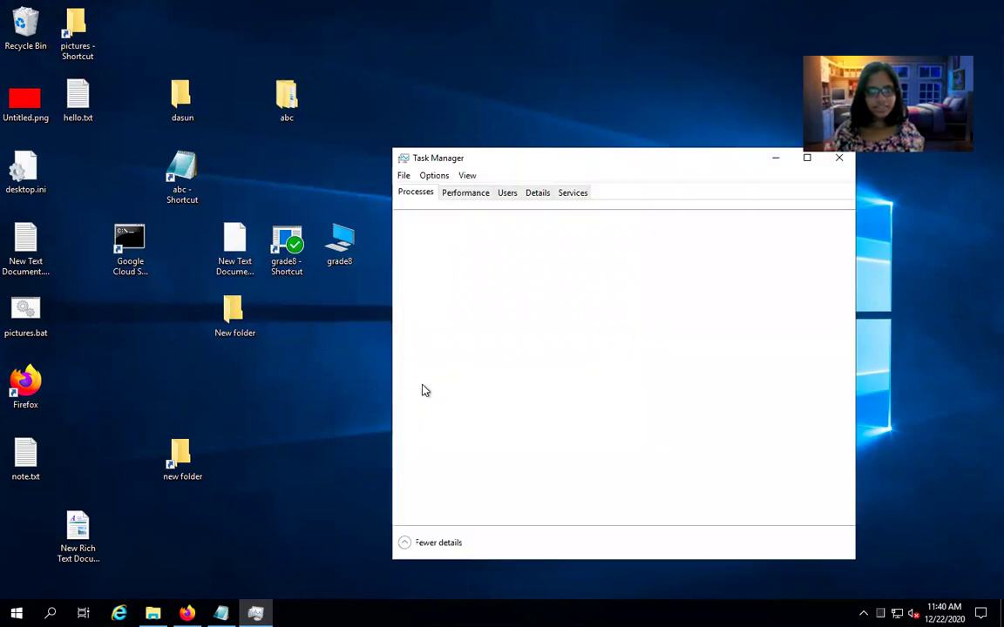
View the performance readings for the CPU and the memory
{"action": "left_click", "coordinate": [463, 194]}
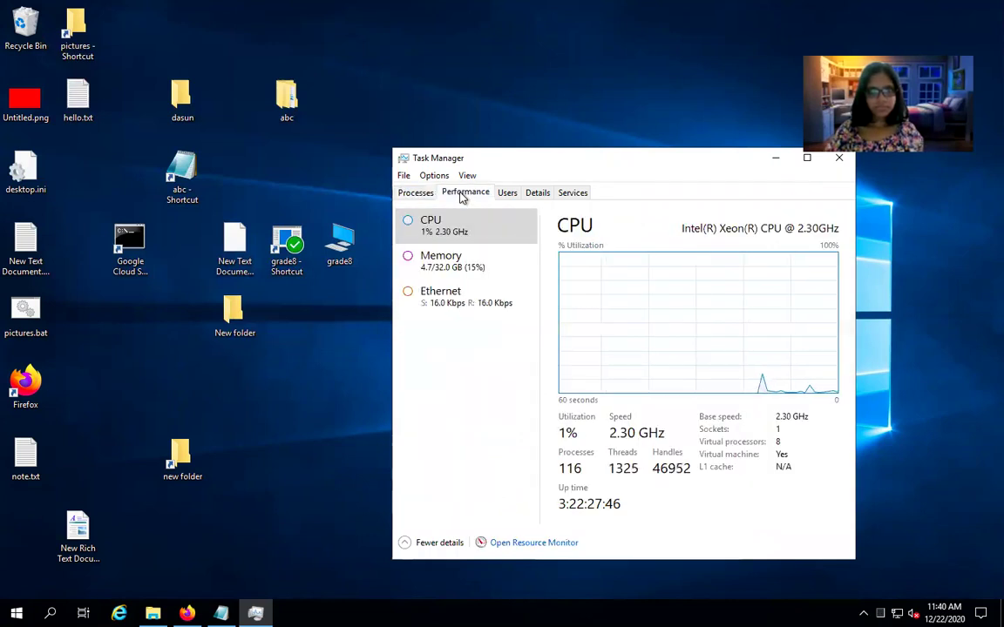
{"action": "left_click", "coordinate": [485, 269]}
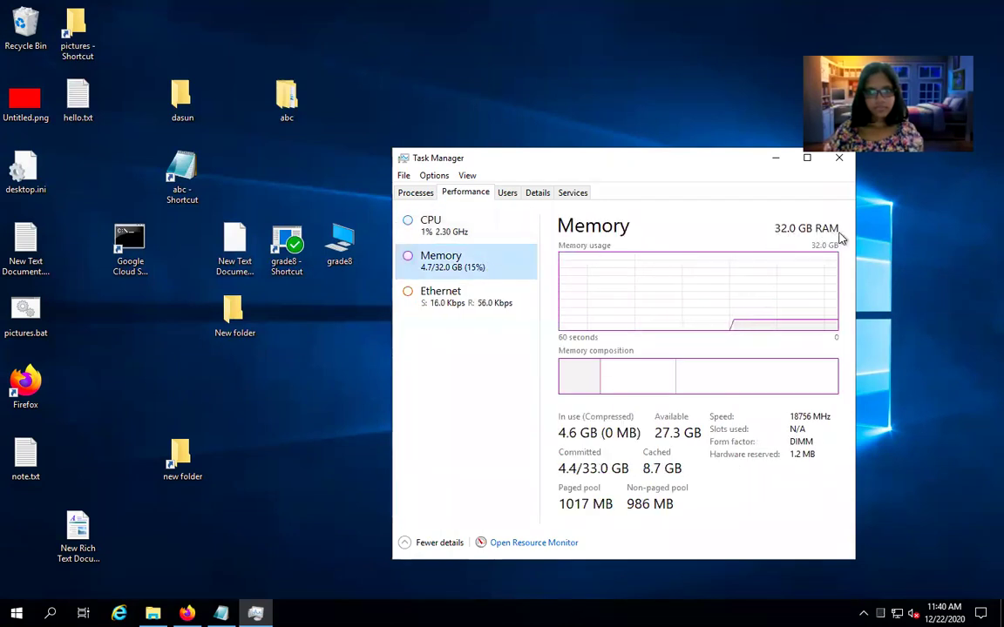
{"action": "left_click", "coordinate": [468, 233]}
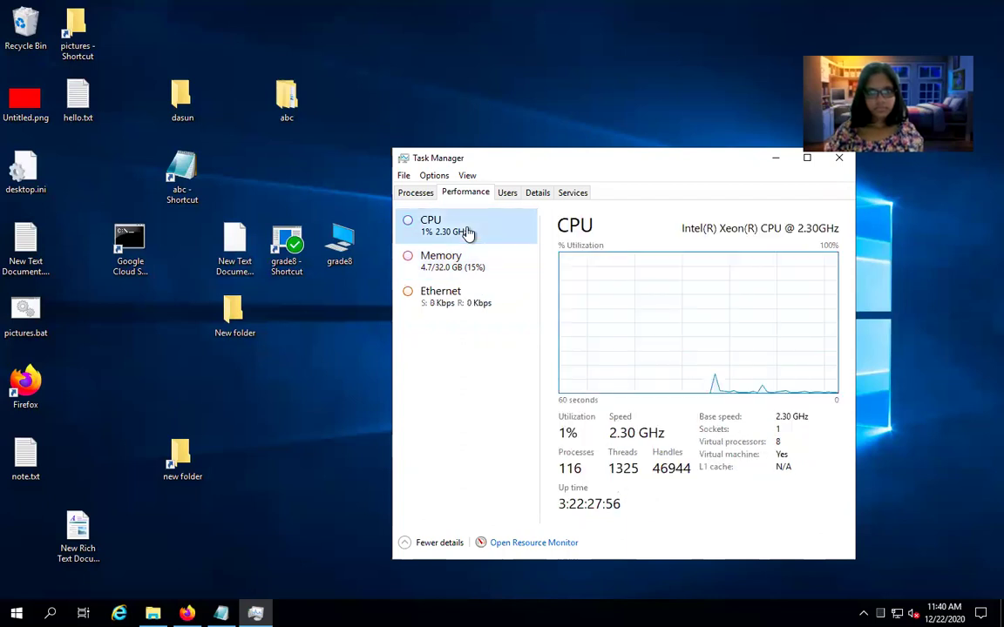
Change the CPU utilization graph to show logical processors
{"action": "right_click", "coordinate": [664, 312]}
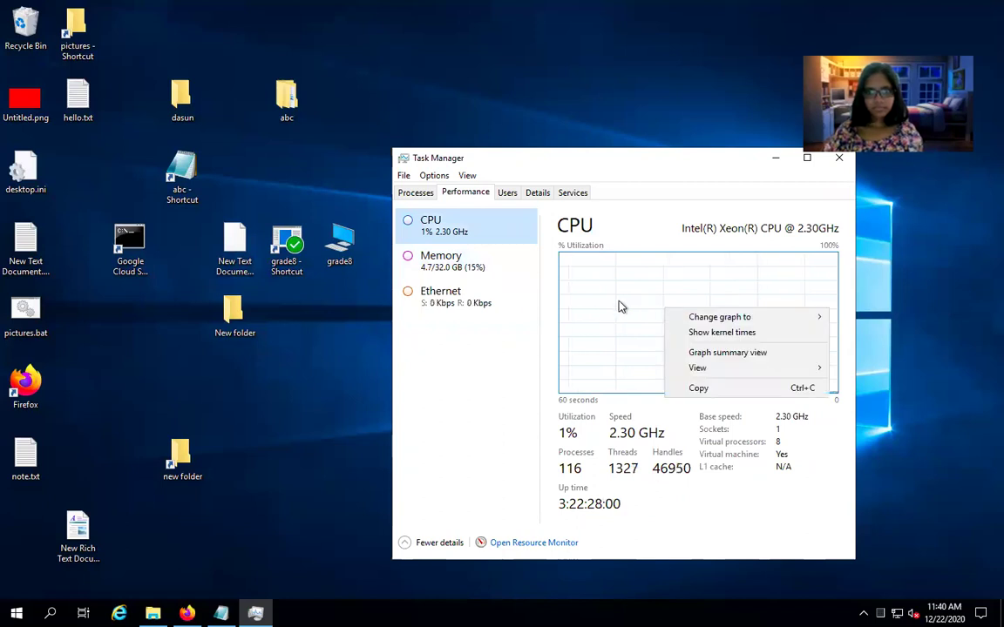
{"action": "left_click", "coordinate": [756, 490]}
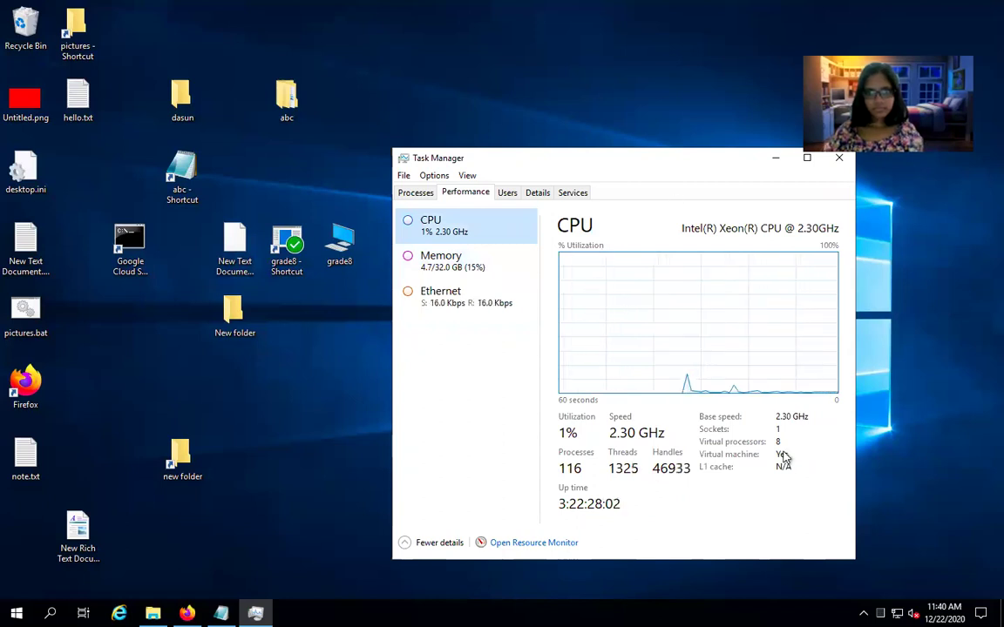
{"action": "right_click", "coordinate": [694, 331]}
{"action": "mouse_move", "coordinate": [732, 337]}
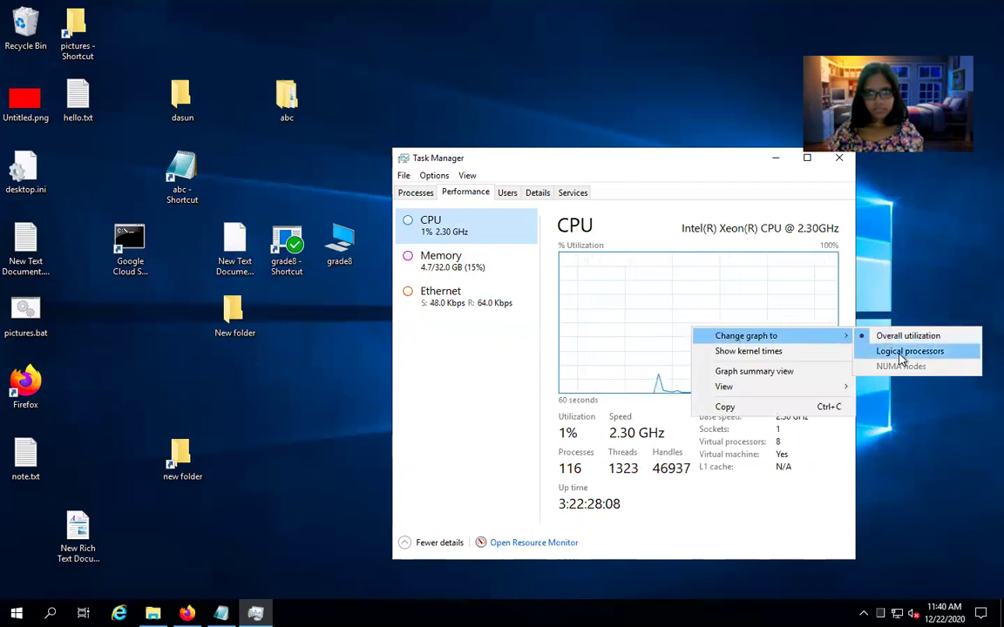
{"action": "left_click", "coordinate": [688, 288]}
{"action": "right_click", "coordinate": [690, 287]}
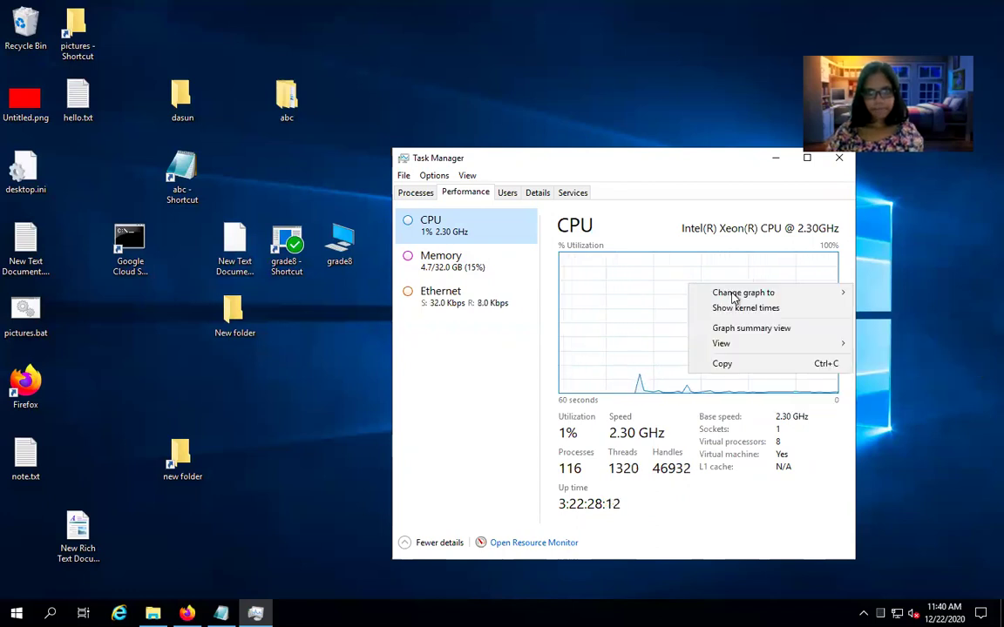
{"action": "mouse_move", "coordinate": [739, 295]}
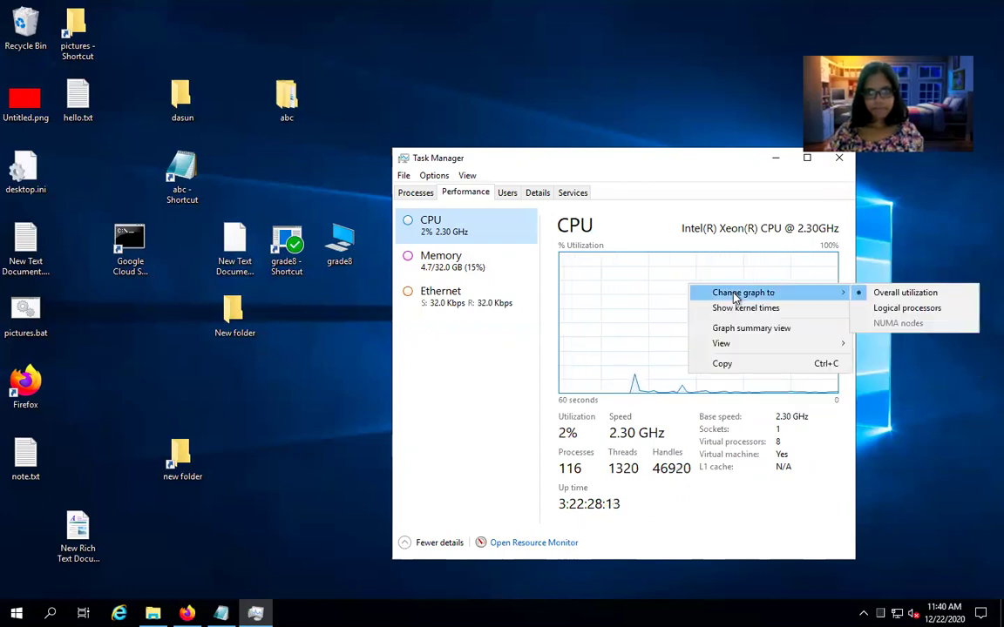
{"action": "left_click", "coordinate": [908, 309]}
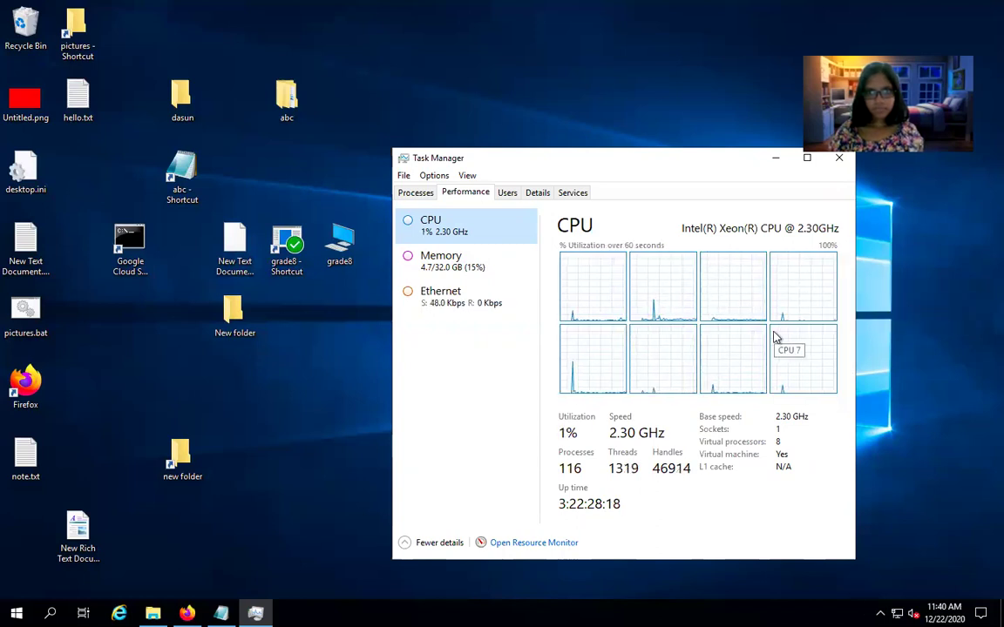
Compare the memory specifications, including total RAM, with the CPU type, speed and per-processor graphs
{"action": "left_click", "coordinate": [475, 253]}
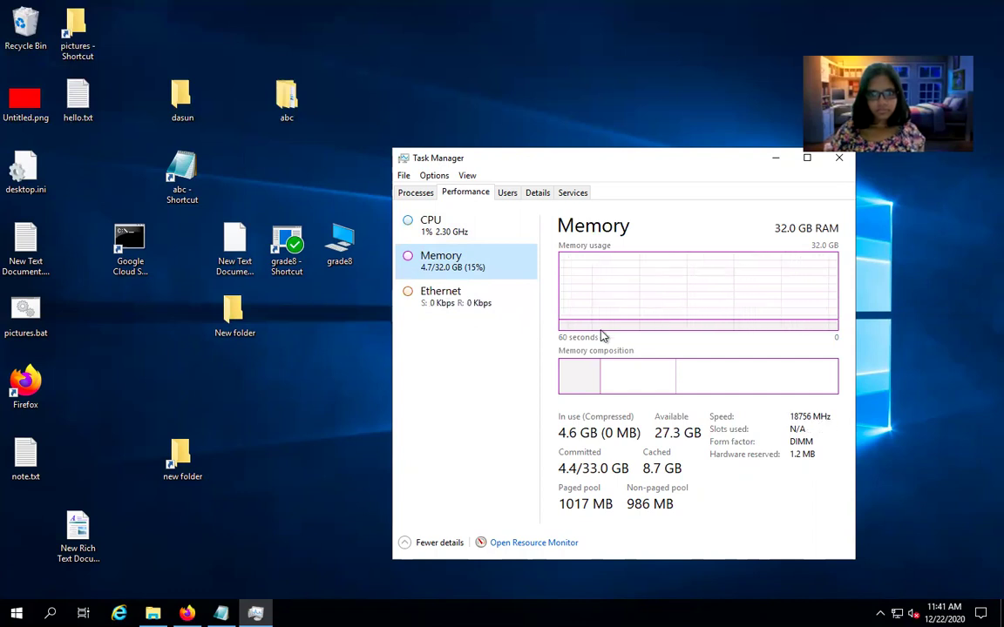
{"action": "left_click", "coordinate": [474, 231]}
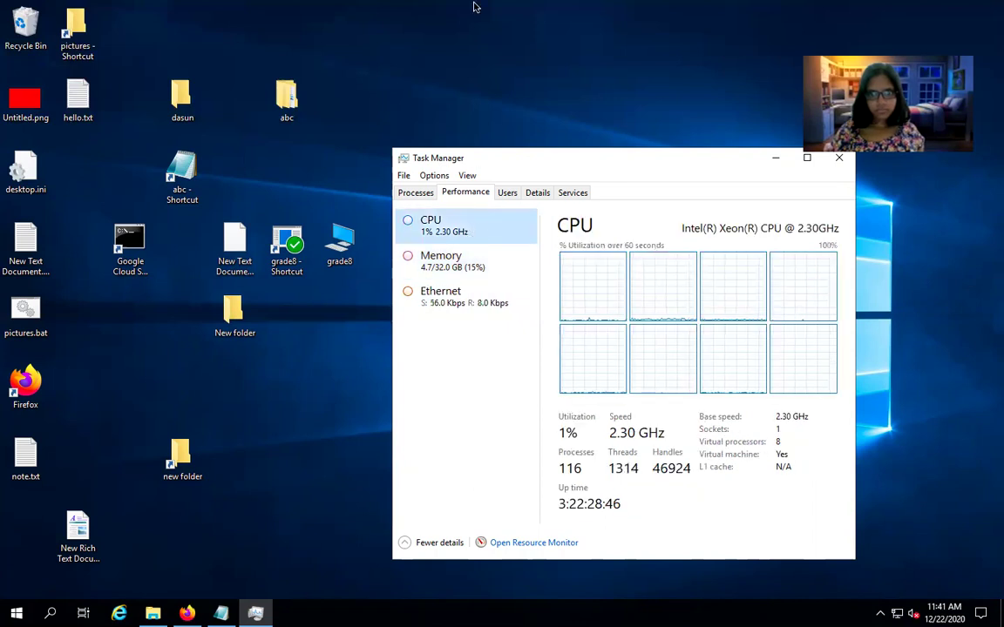
{"action": "left_click", "coordinate": [443, 269]}
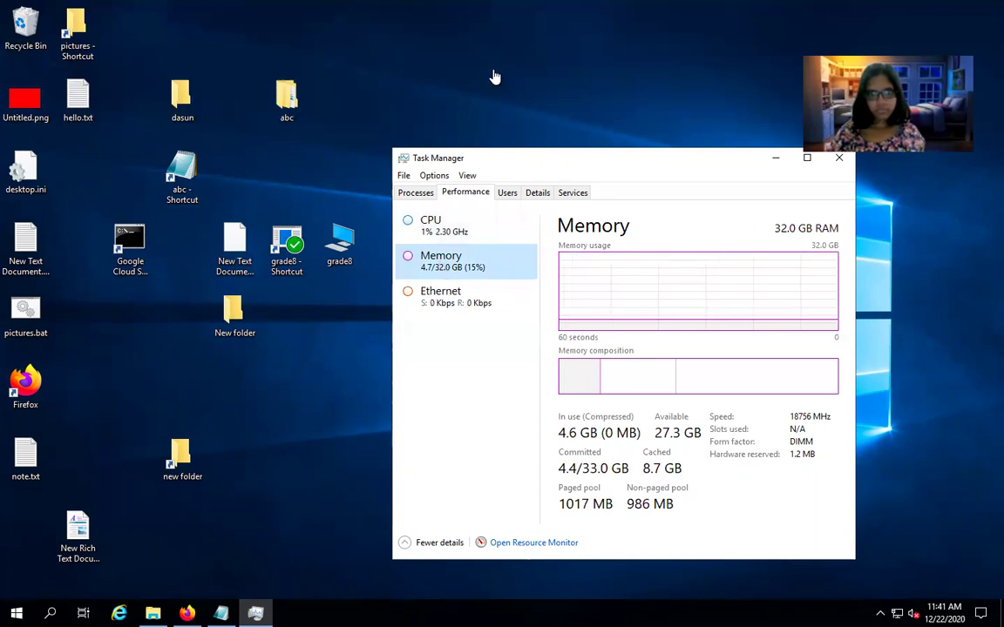
{"action": "left_click", "coordinate": [473, 233]}
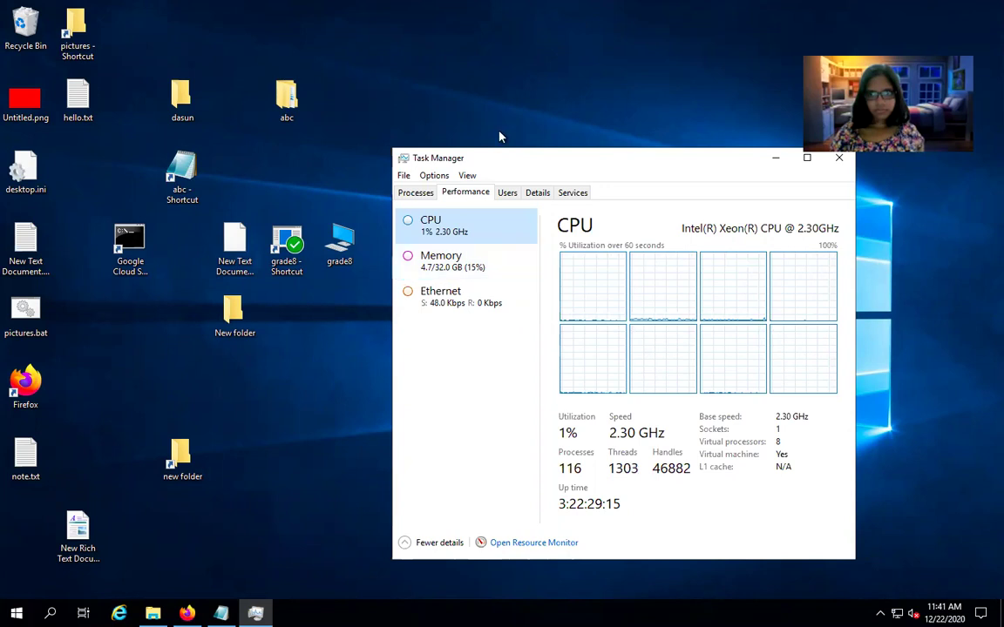
{"action": "left_click", "coordinate": [471, 267]}
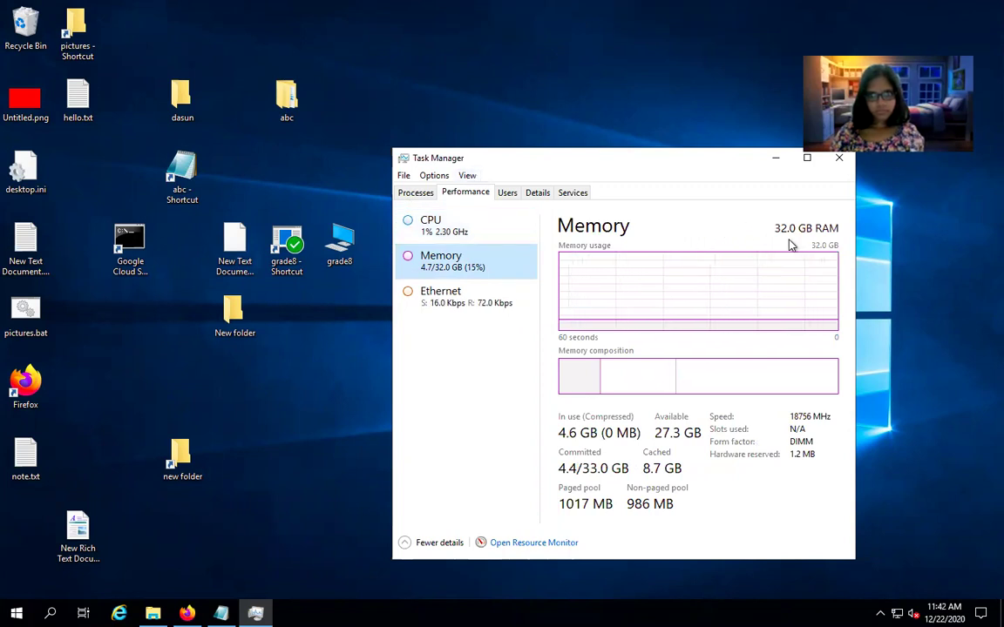
{"action": "left_click", "coordinate": [436, 225]}
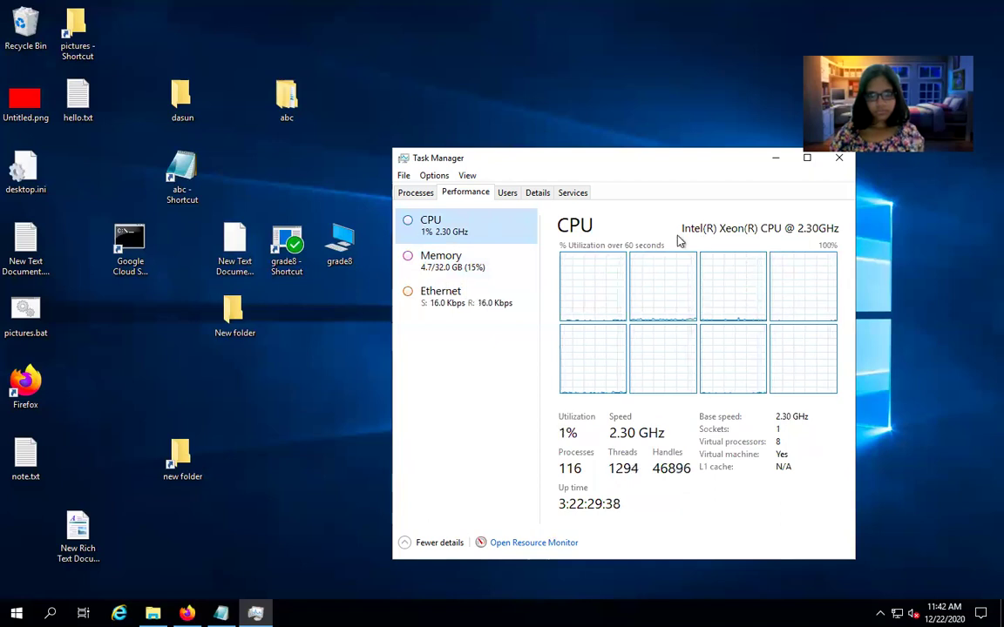
{"action": "left_click", "coordinate": [468, 269]}
{"action": "left_click", "coordinate": [467, 218]}
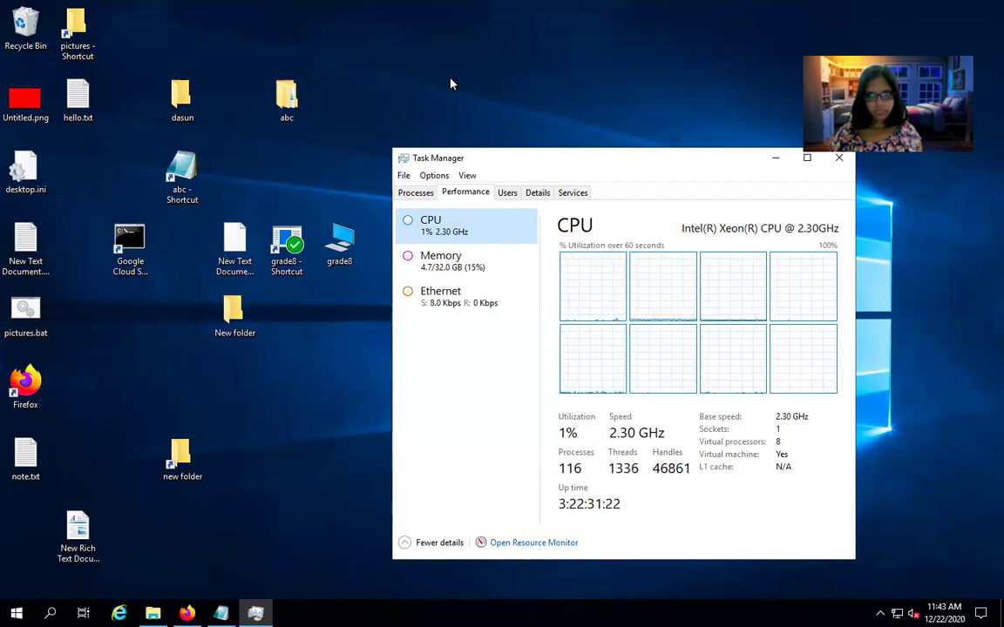
View the running processes and close Task Manager
{"action": "left_click", "coordinate": [421, 192]}
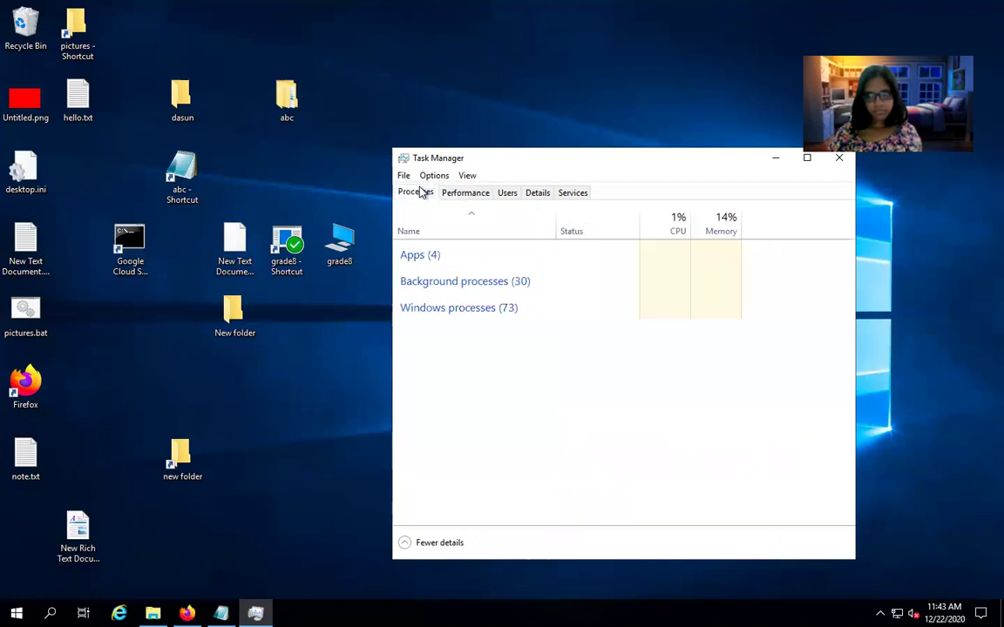
{"action": "left_click", "coordinate": [839, 158]}
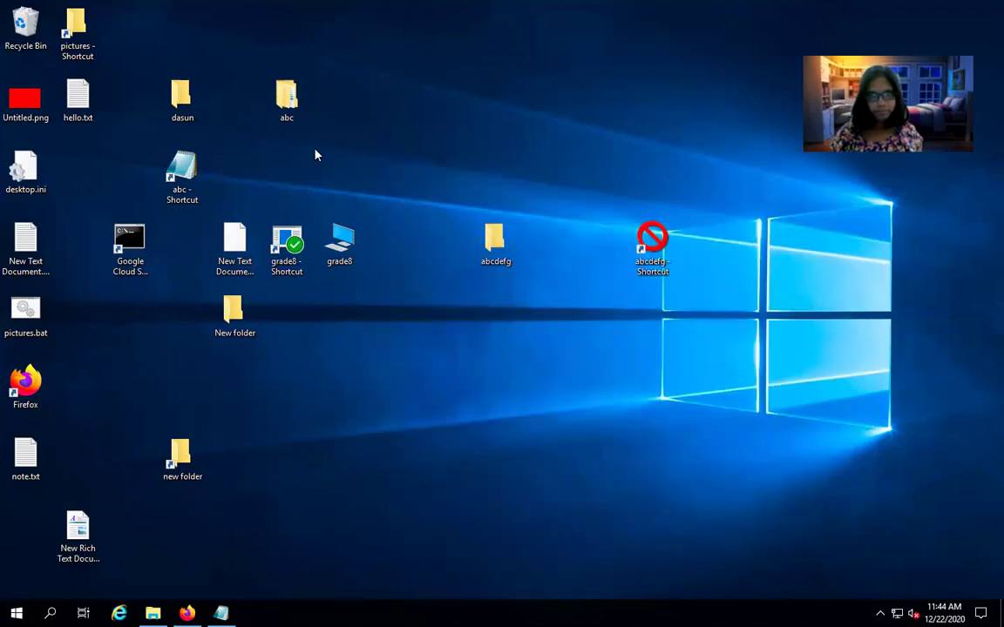
Switch to the grade 9 reading book PDF, minimize the Microsoft Remote Desktop window and review the summary on pages 30 and 31
{"action": "key", "text": "ctrl+Left"}
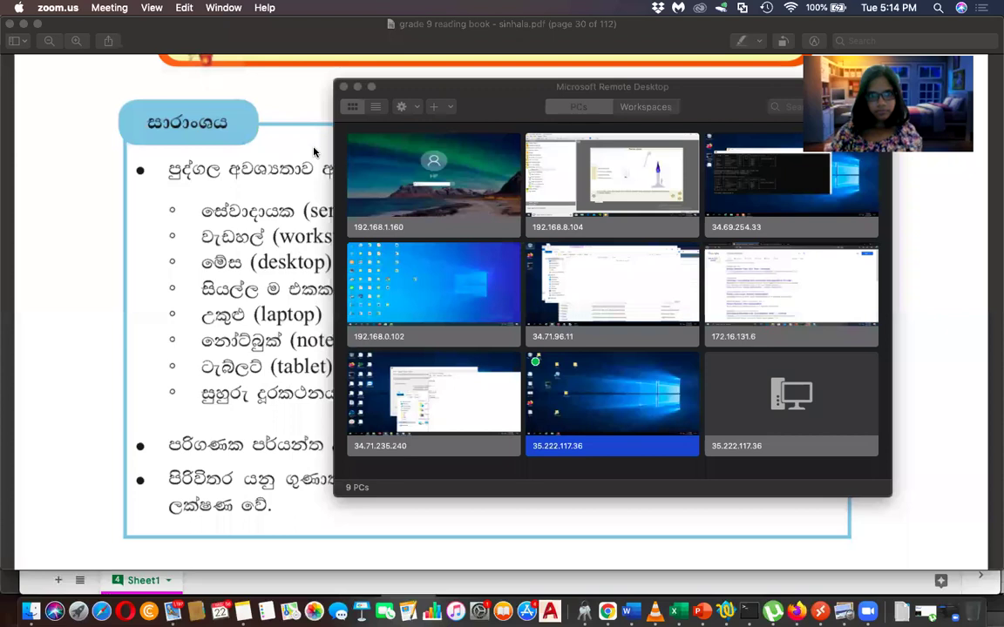
{"action": "left_click", "coordinate": [357, 87]}
{"action": "scroll", "coordinate": [438, 255], "scroll_direction": "down", "scroll_amount": 8}
{"action": "scroll", "coordinate": [439, 255], "scroll_direction": "down", "scroll_amount": 1}
{"action": "scroll", "coordinate": [439, 256], "scroll_direction": "down", "scroll_amount": 2}
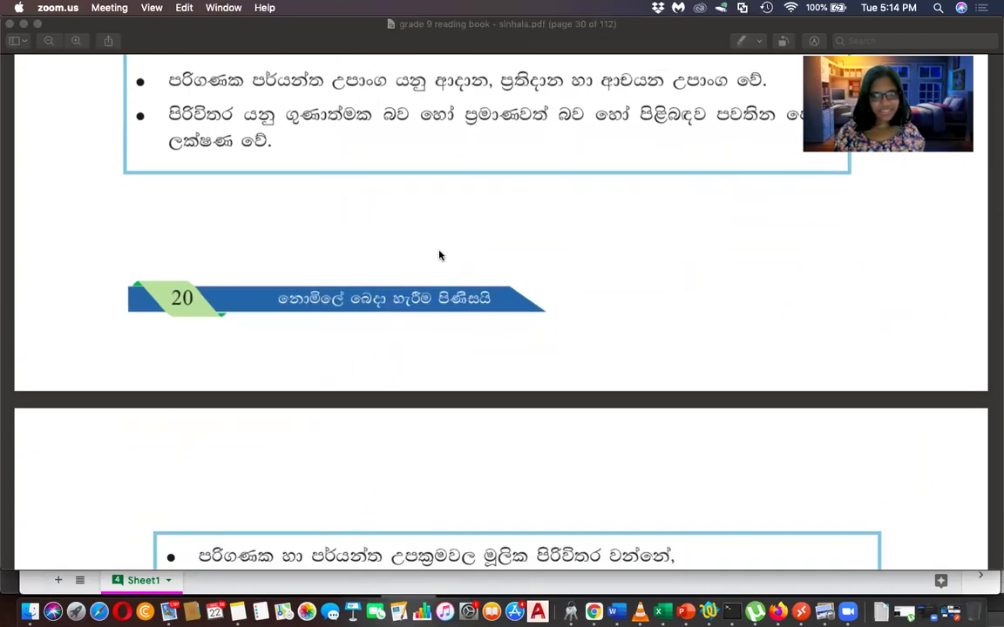
{"action": "scroll", "coordinate": [439, 255], "scroll_direction": "down", "scroll_amount": 10}
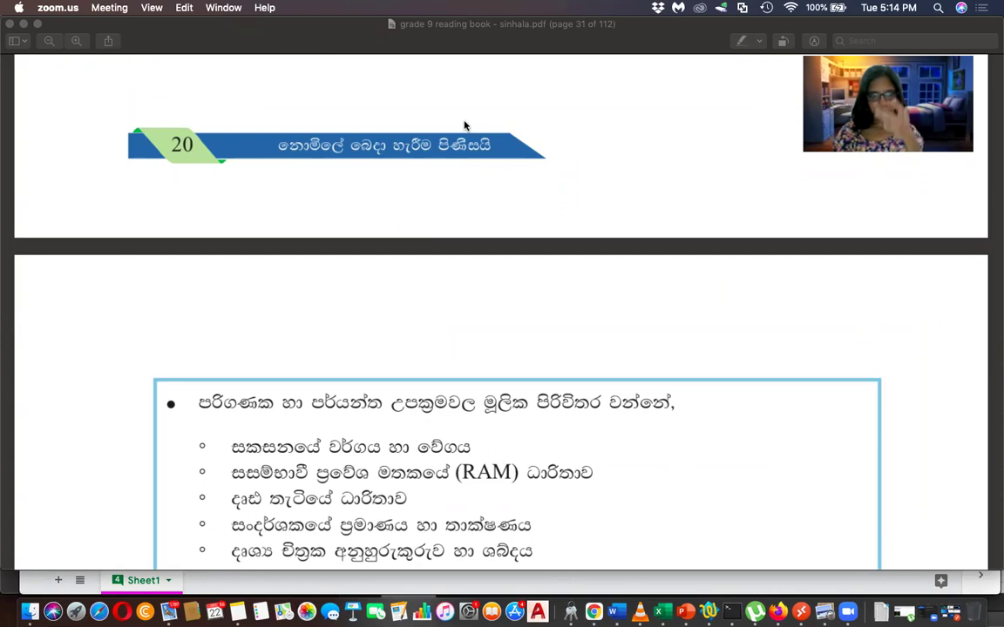
{"action": "scroll", "coordinate": [465, 126], "scroll_direction": "up", "scroll_amount": 10}
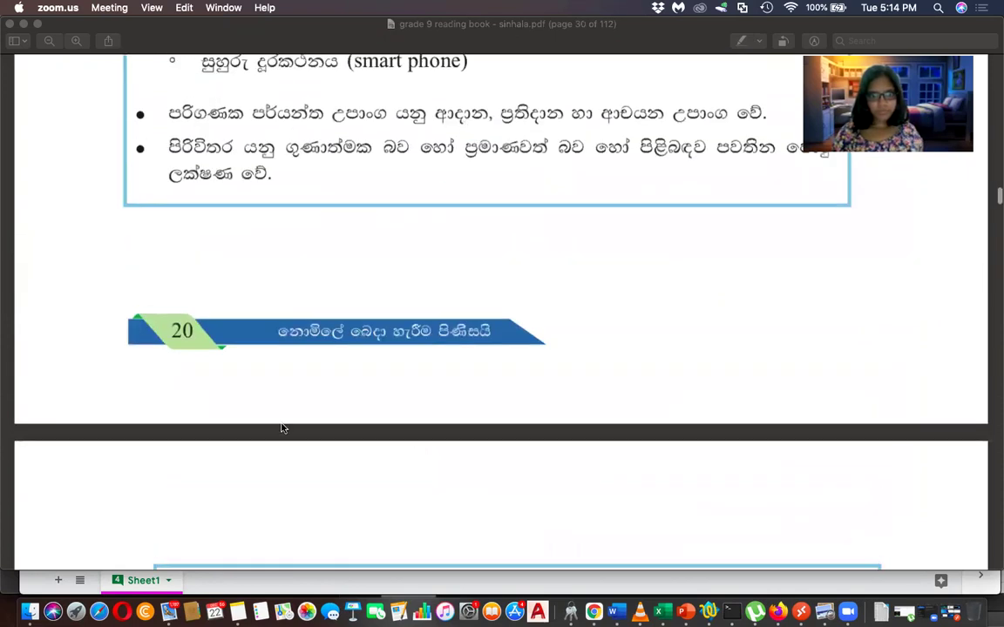
Open grade 9 work book - sinhala.pdf from the books folder in Finder
{"action": "left_click", "coordinate": [30, 612]}
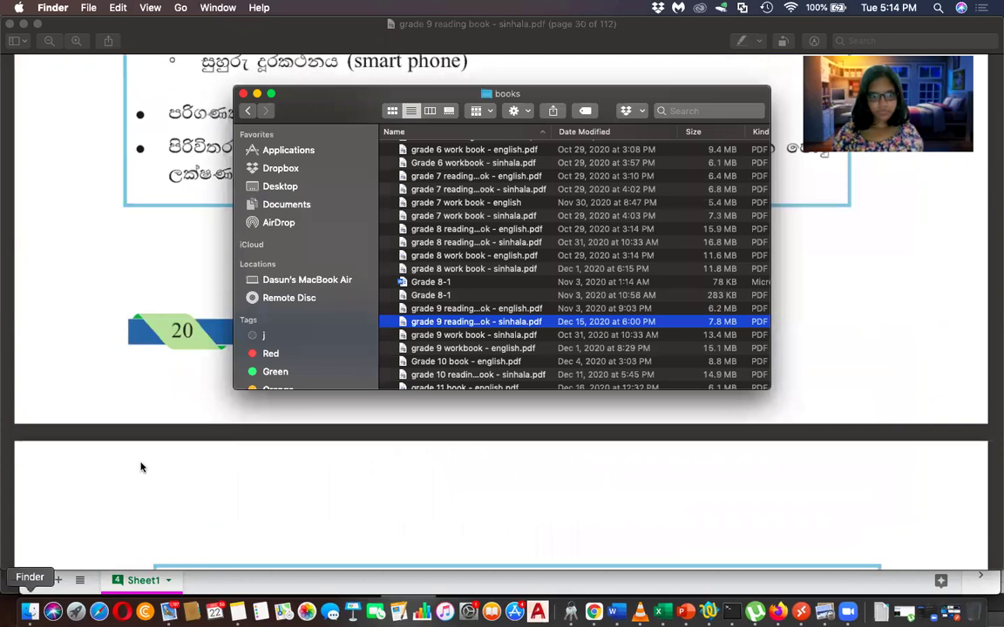
{"action": "left_click", "coordinate": [481, 335]}
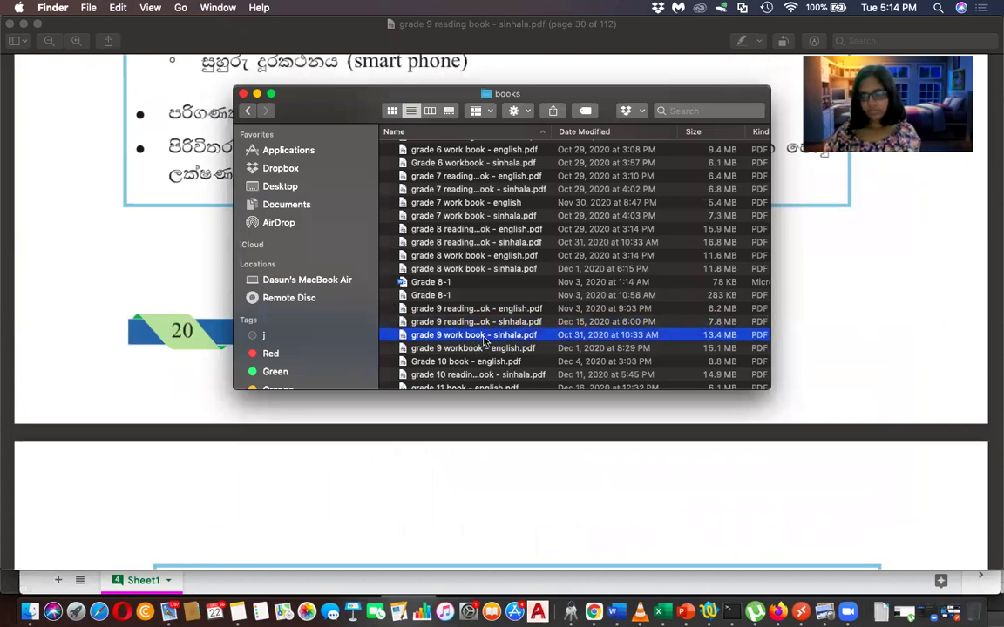
{"action": "double_click", "coordinate": [484, 338]}
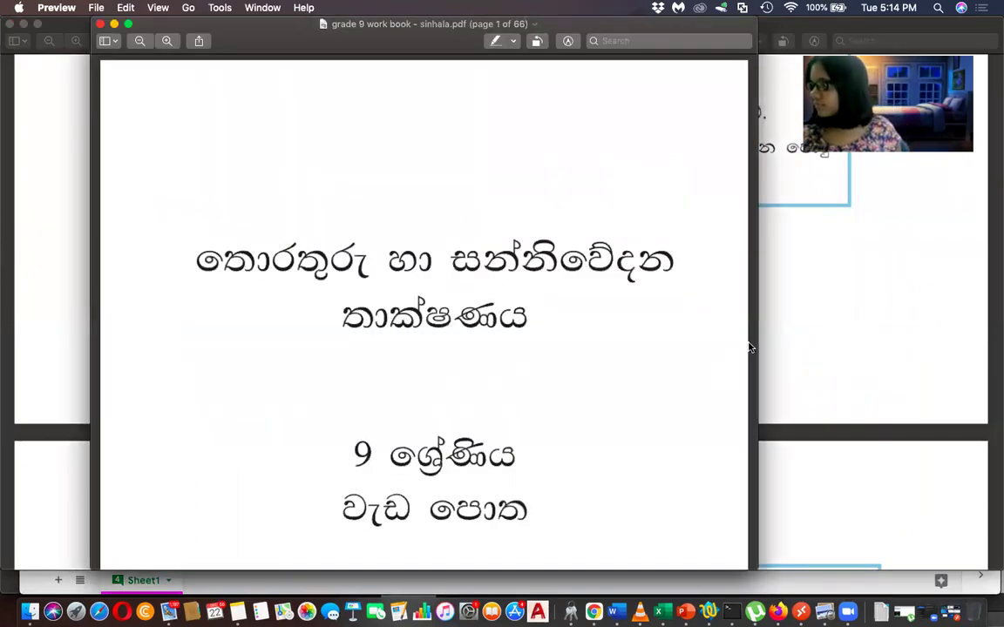
Enlarge the grade 9 work book - sinhala.pdf window to the full screen width and bring it back to the front from the window overview
{"action": "left_click_drag", "start_coordinate": [756, 342], "coordinate": [989, 351]}
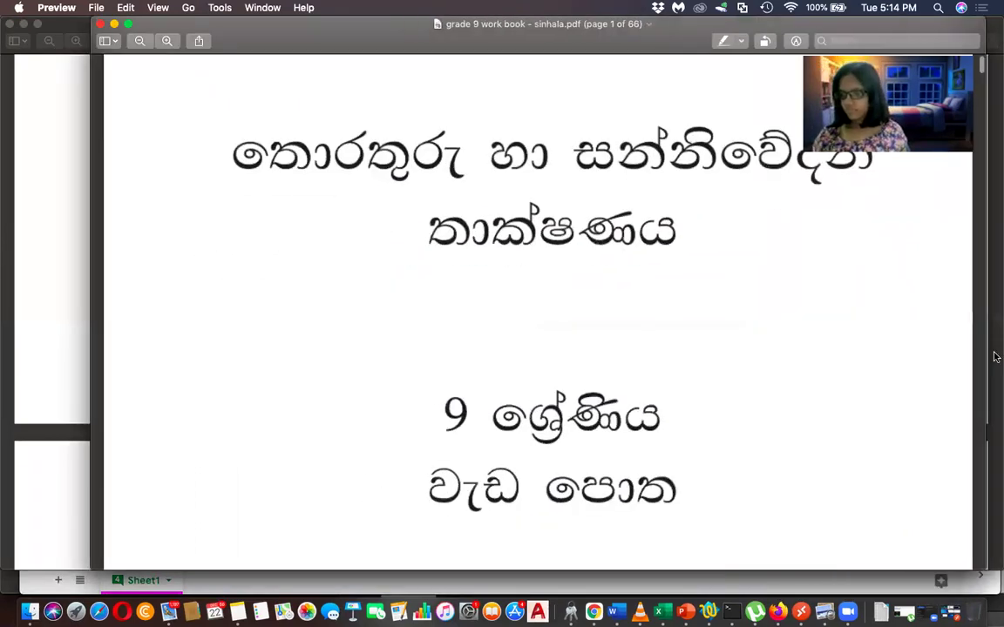
{"action": "left_click_drag", "start_coordinate": [98, 284], "coordinate": [7, 278]}
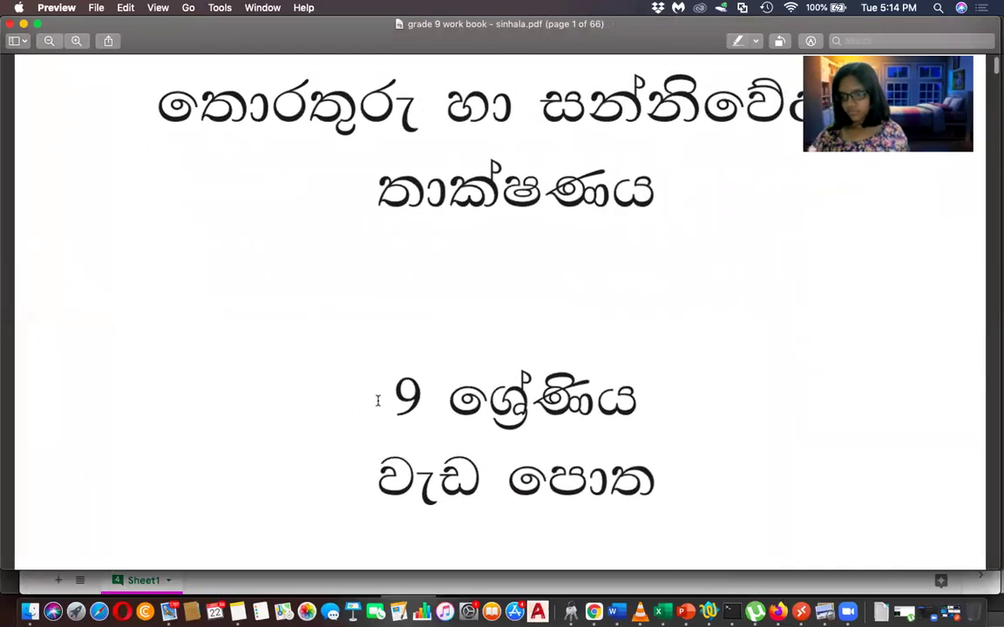
{"action": "scroll", "coordinate": [379, 400], "scroll_direction": "down", "scroll_amount": 5}
{"action": "key", "text": "ctrl+Up"}
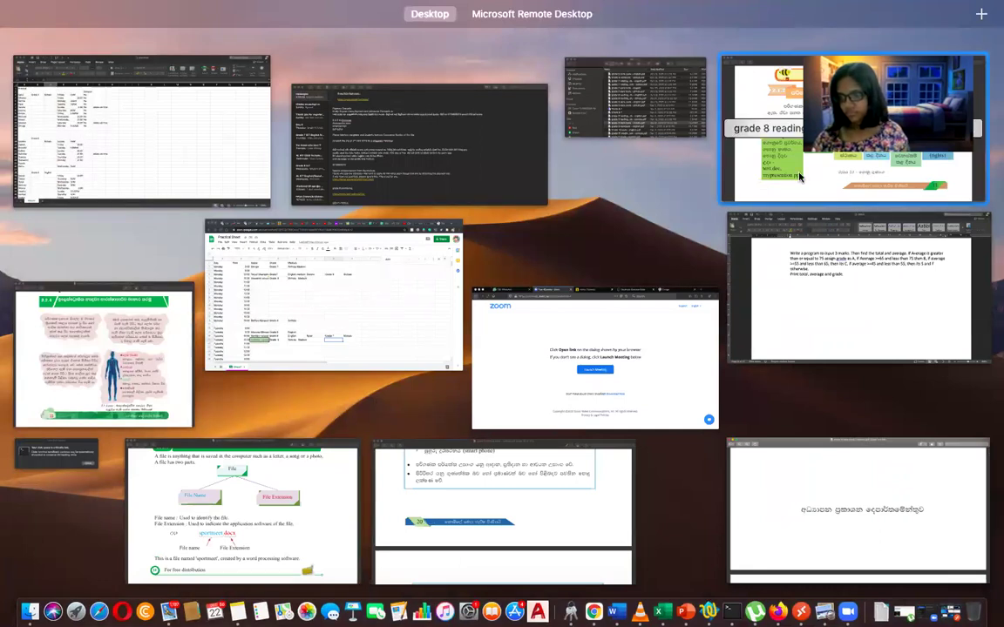
{"action": "left_click", "coordinate": [736, 466]}
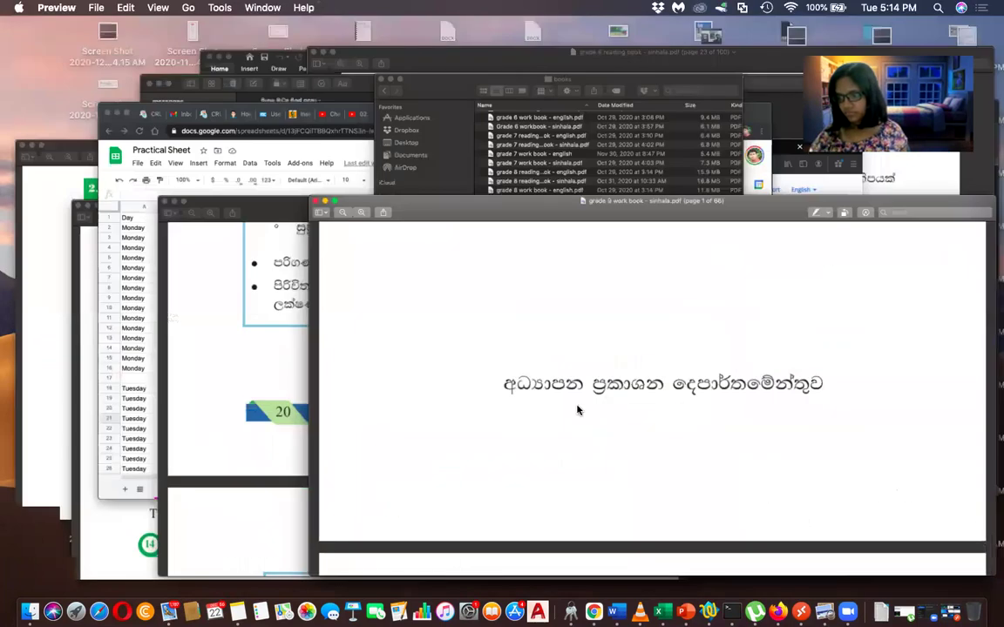
Read through activities 1.1 to 1.4 of the workbook's first chapter on PDF pages 11 to 13, including processor specifications and hard disk capacity
{"action": "scroll", "coordinate": [577, 409], "scroll_direction": "down", "scroll_amount": 20}
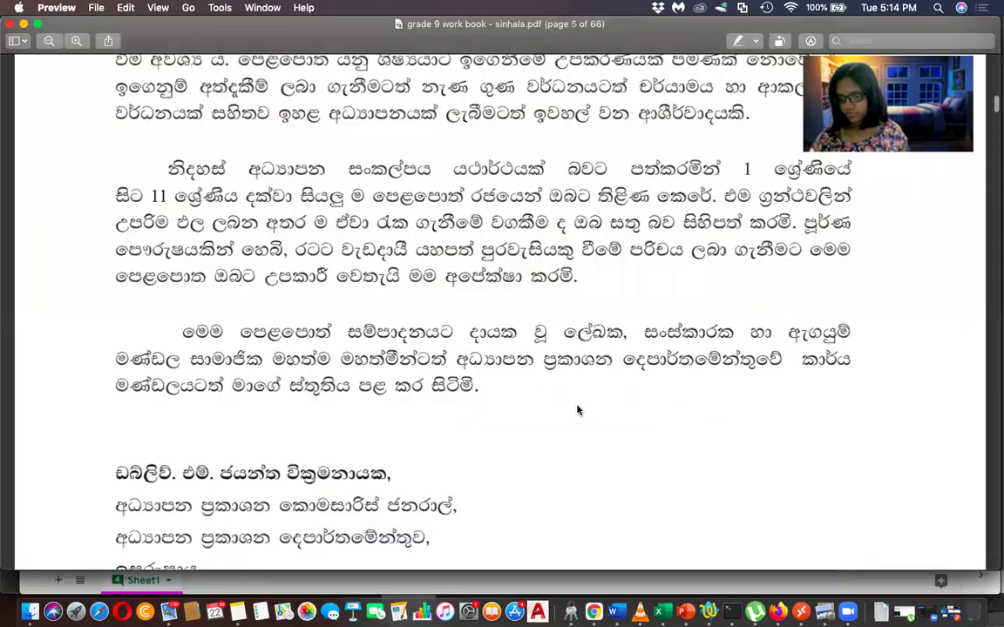
{"action": "scroll", "coordinate": [576, 410], "scroll_direction": "down", "scroll_amount": 20}
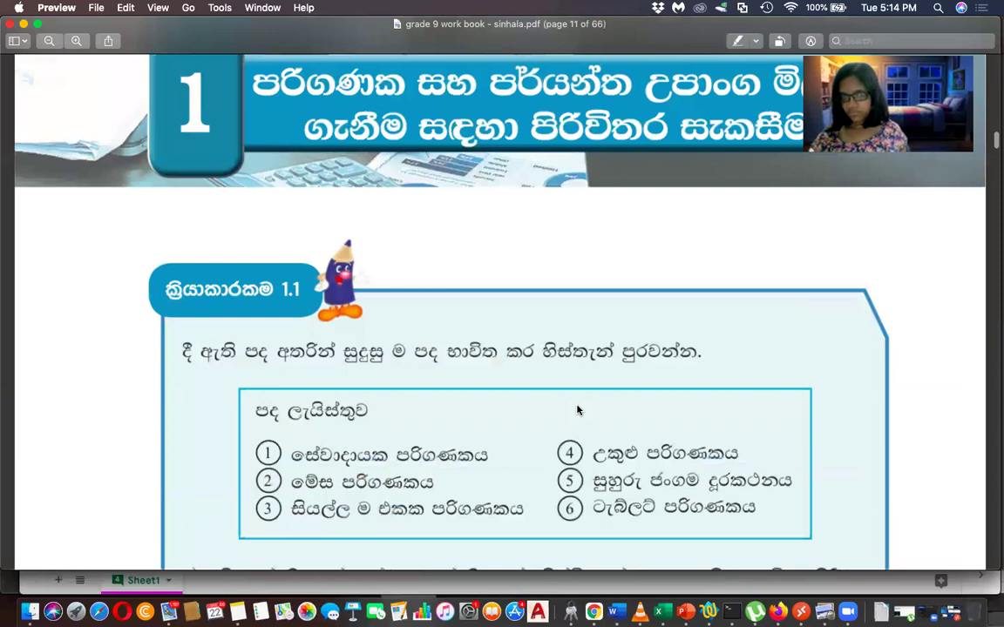
{"action": "scroll", "coordinate": [576, 410], "scroll_direction": "down", "scroll_amount": 6}
{"action": "scroll", "coordinate": [576, 409], "scroll_direction": "down", "scroll_amount": 10}
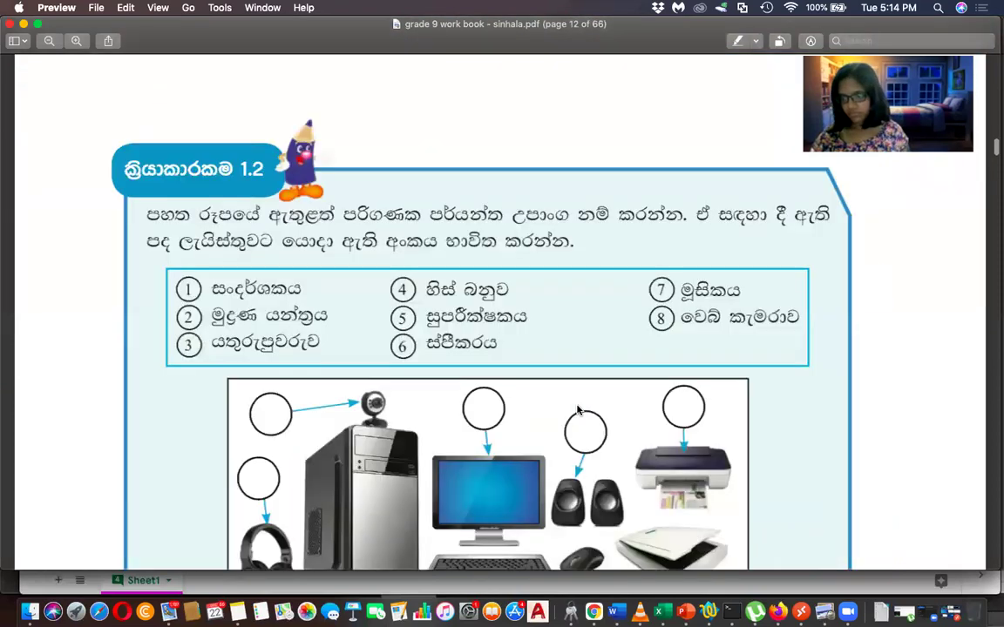
{"action": "scroll", "coordinate": [577, 410], "scroll_direction": "down", "scroll_amount": 12}
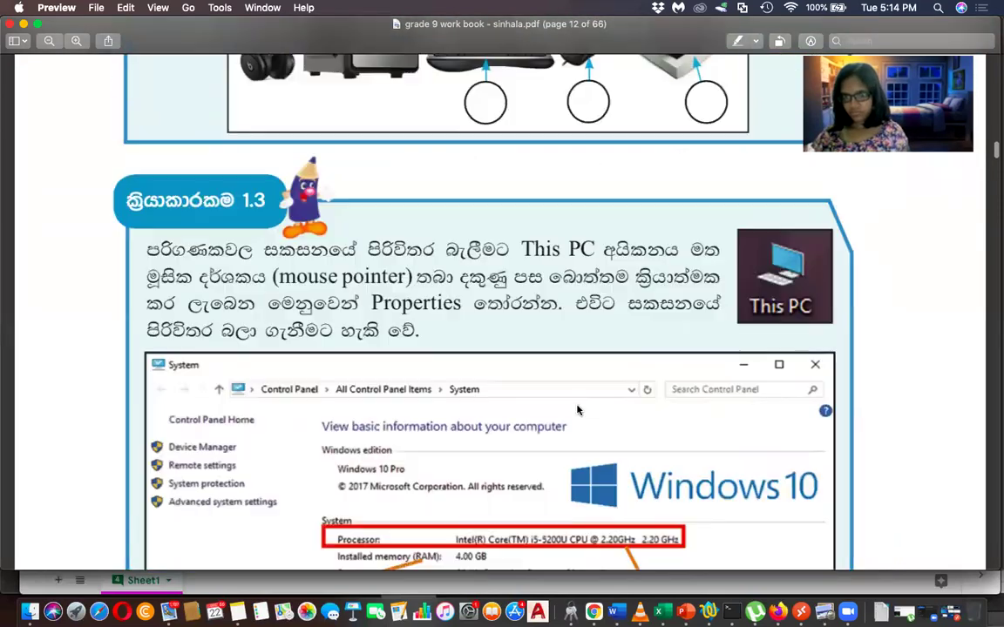
{"action": "scroll", "coordinate": [577, 410], "scroll_direction": "down", "scroll_amount": 5}
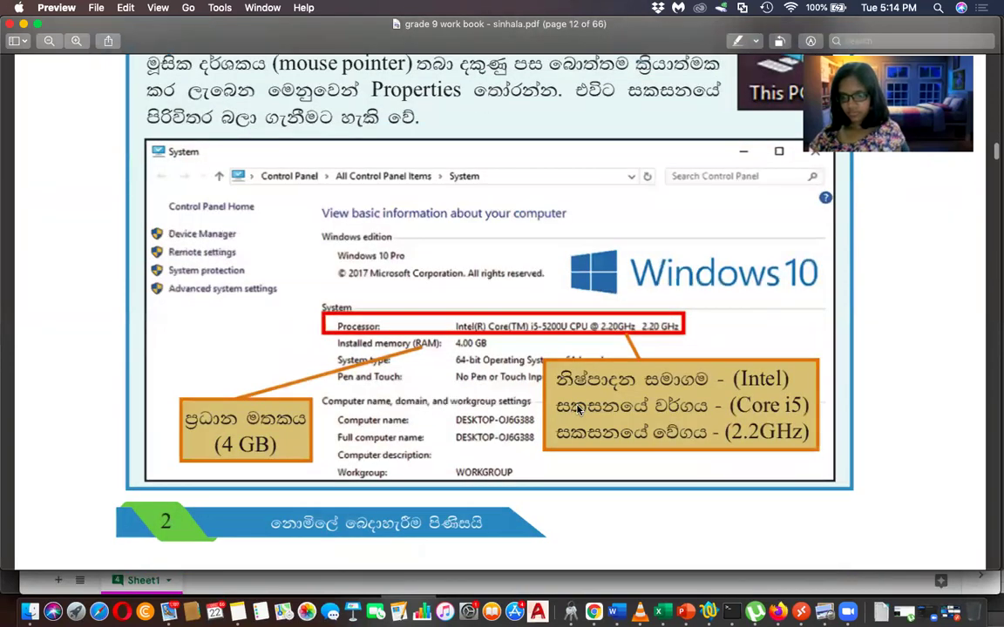
{"action": "scroll", "coordinate": [577, 410], "scroll_direction": "down", "scroll_amount": 6}
{"action": "scroll", "coordinate": [577, 409], "scroll_direction": "down", "scroll_amount": 6}
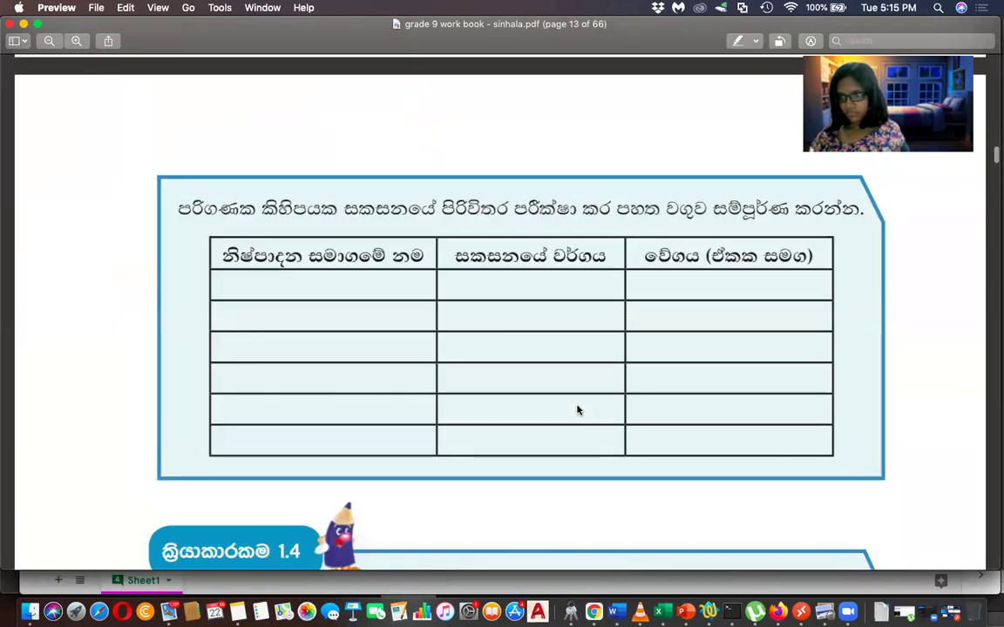
{"action": "scroll", "coordinate": [577, 409], "scroll_direction": "down", "scroll_amount": 4}
{"action": "scroll", "coordinate": [577, 409], "scroll_direction": "down", "scroll_amount": 5}
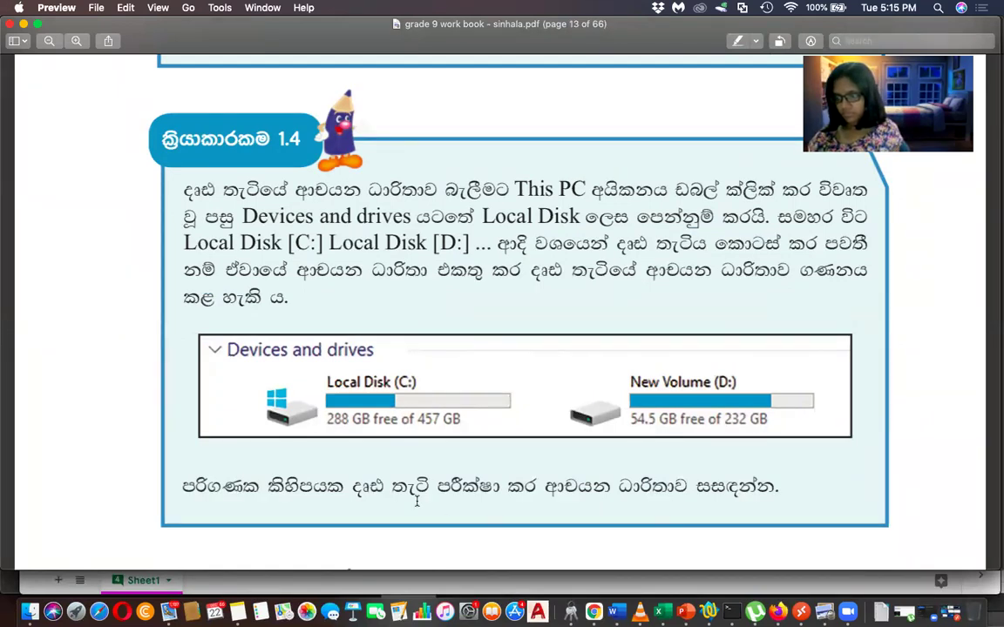
{"action": "scroll", "coordinate": [497, 500], "scroll_direction": "down", "scroll_amount": 2}
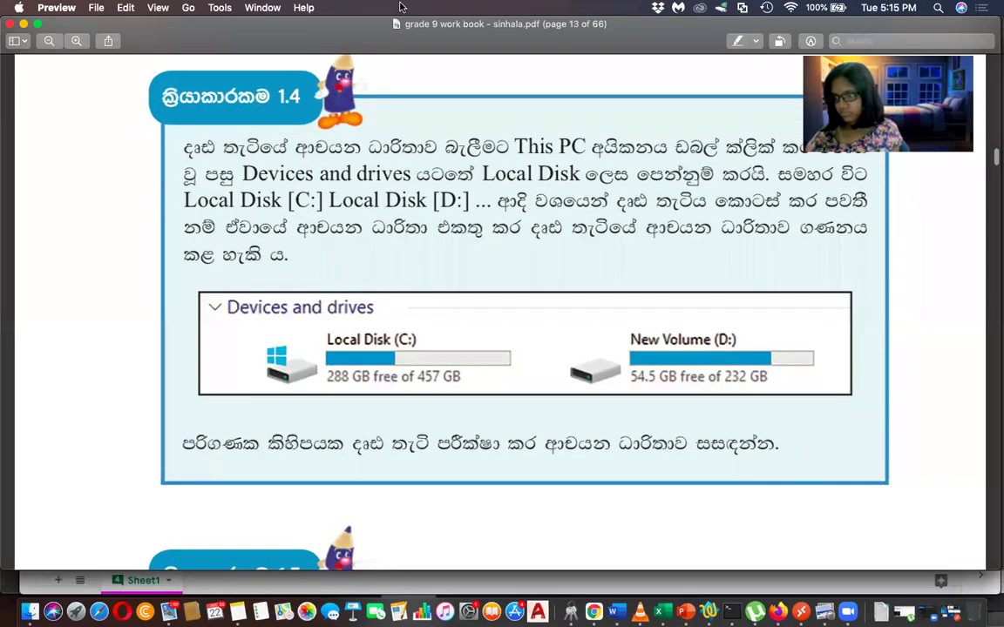
Switch to the Microsoft Remote Desktop session and open This PC in File Explorer to view its drives
{"action": "left_click", "coordinate": [800, 612]}
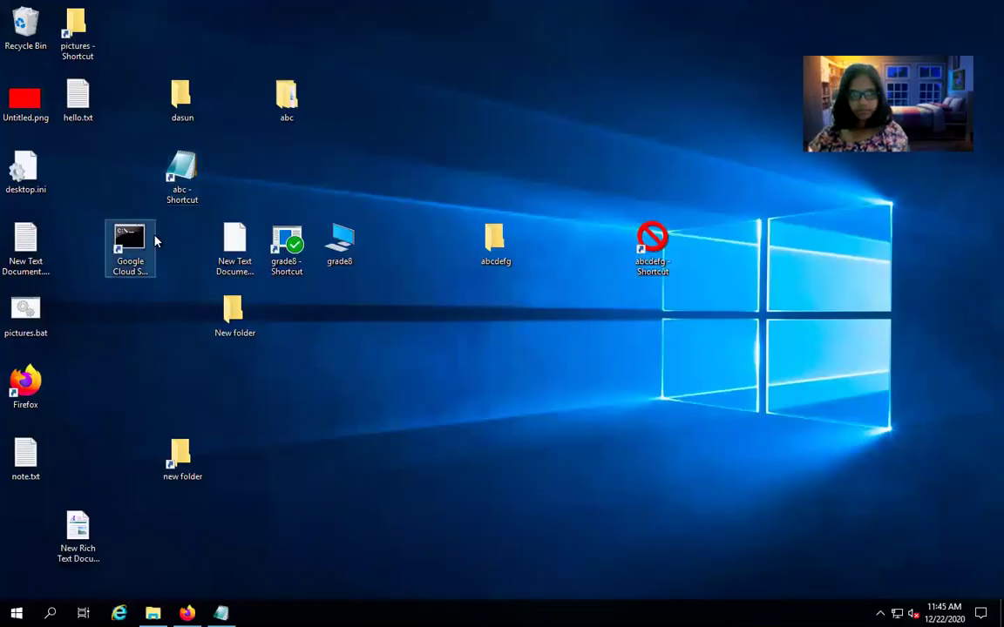
{"action": "key", "text": "super+e"}
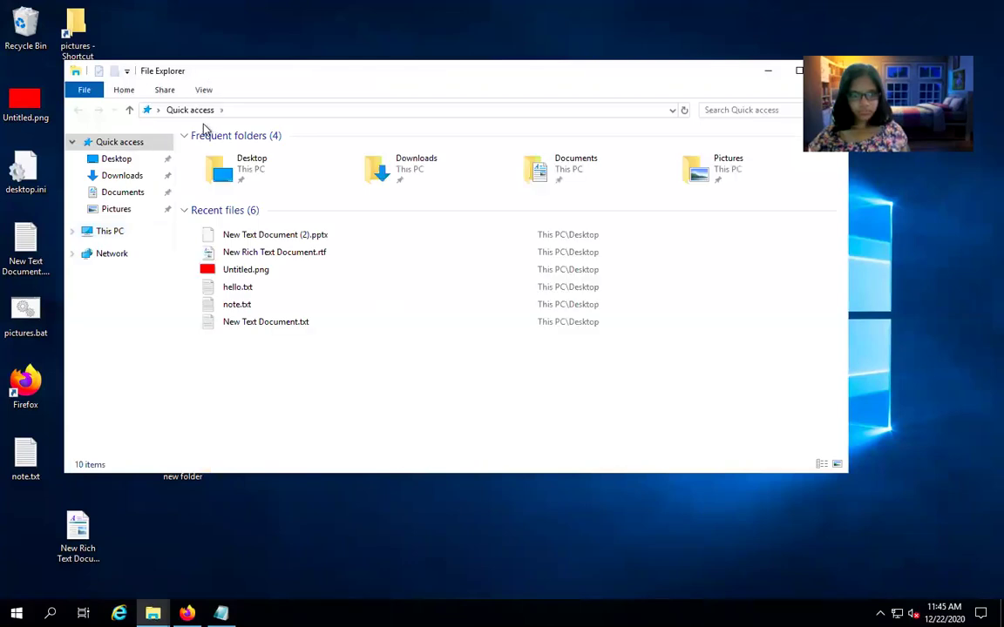
{"action": "left_click", "coordinate": [110, 232]}
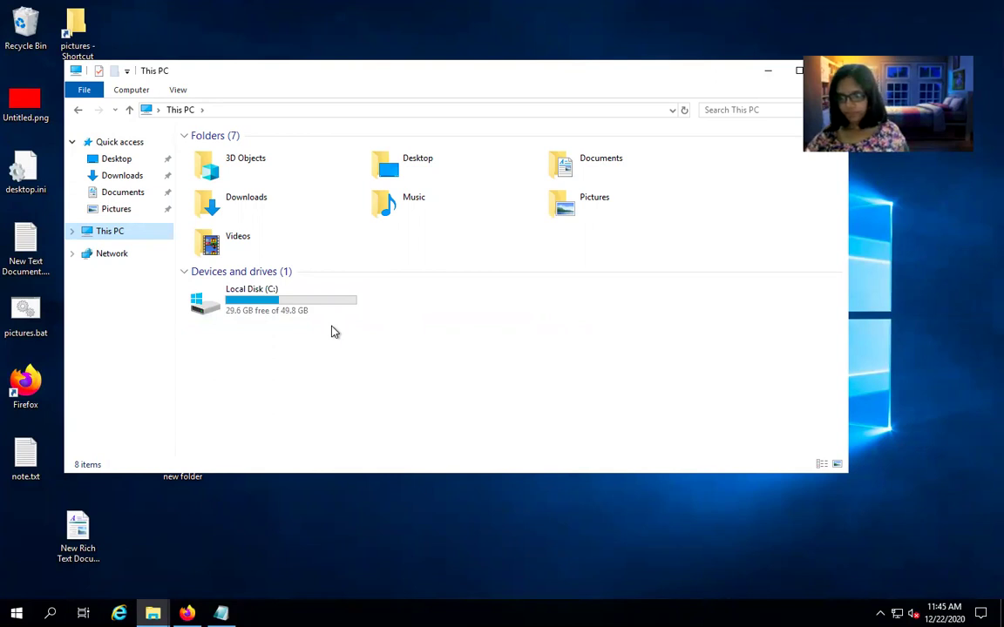
Open Server Manager by managing This PC, restore it to a smaller window after dismissing the notice, and look at Server Manager Properties
{"action": "right_click", "coordinate": [116, 240]}
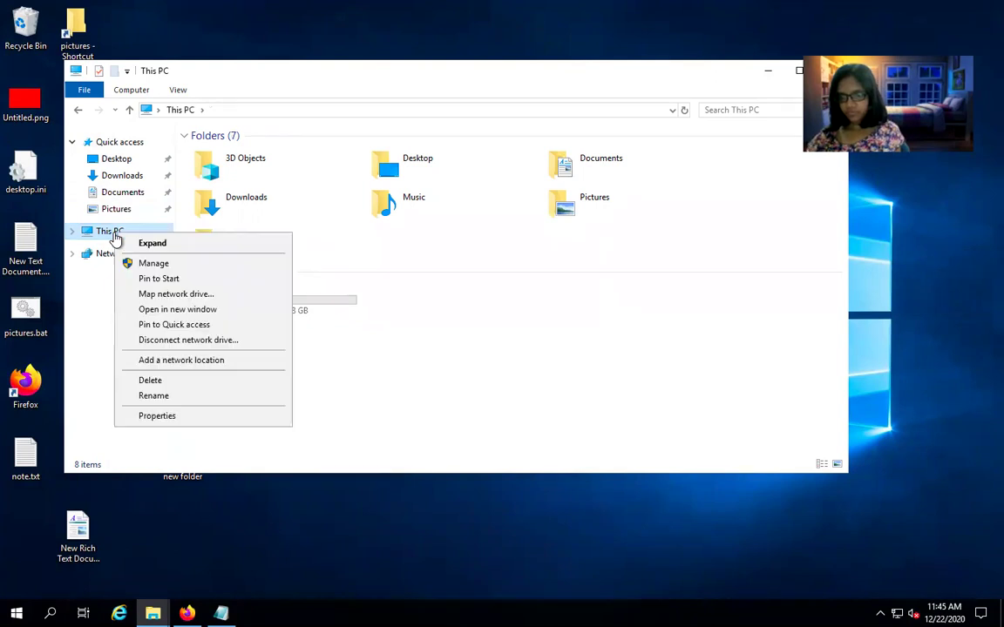
{"action": "left_click", "coordinate": [152, 265]}
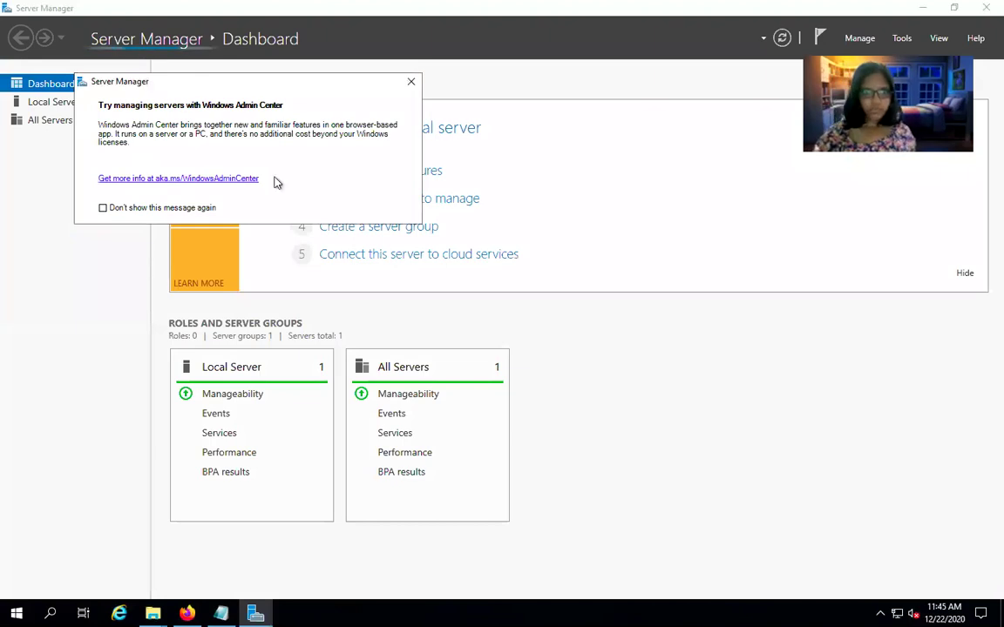
{"action": "left_click", "coordinate": [410, 81]}
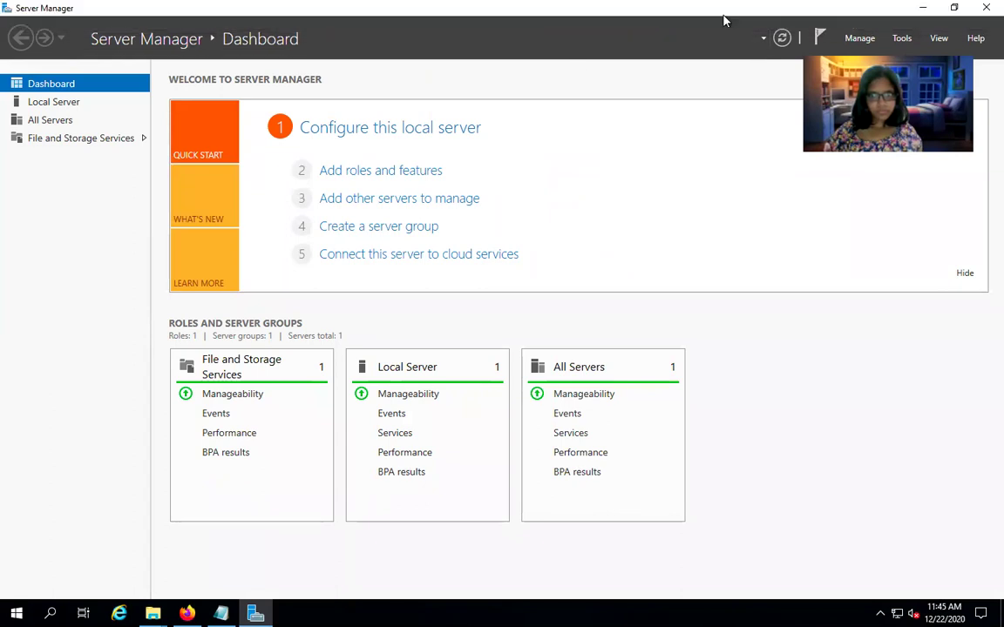
{"action": "left_click", "coordinate": [953, 8]}
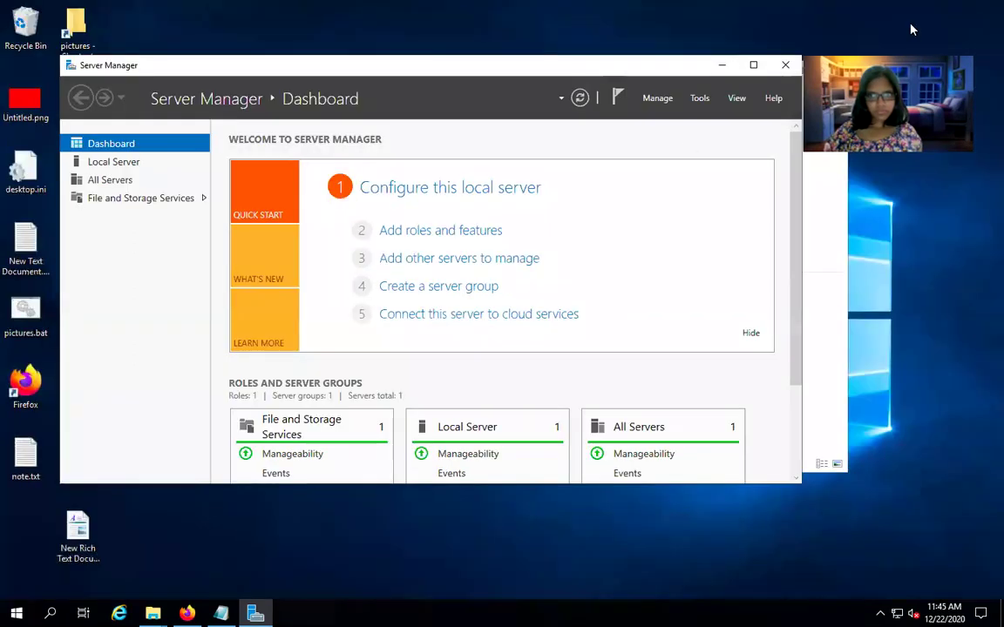
{"action": "left_click", "coordinate": [668, 104]}
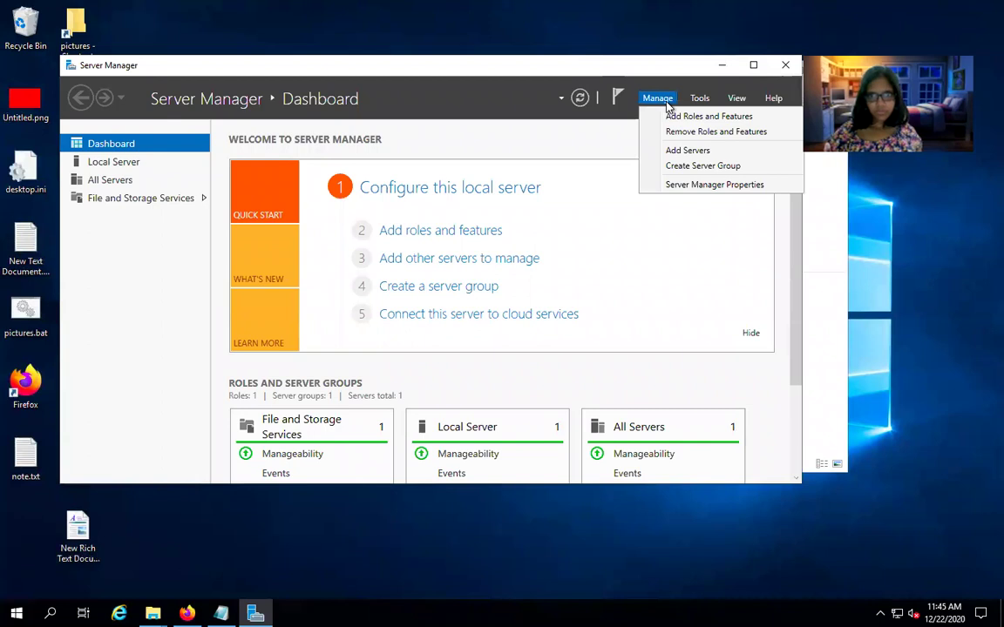
{"action": "left_click", "coordinate": [705, 186]}
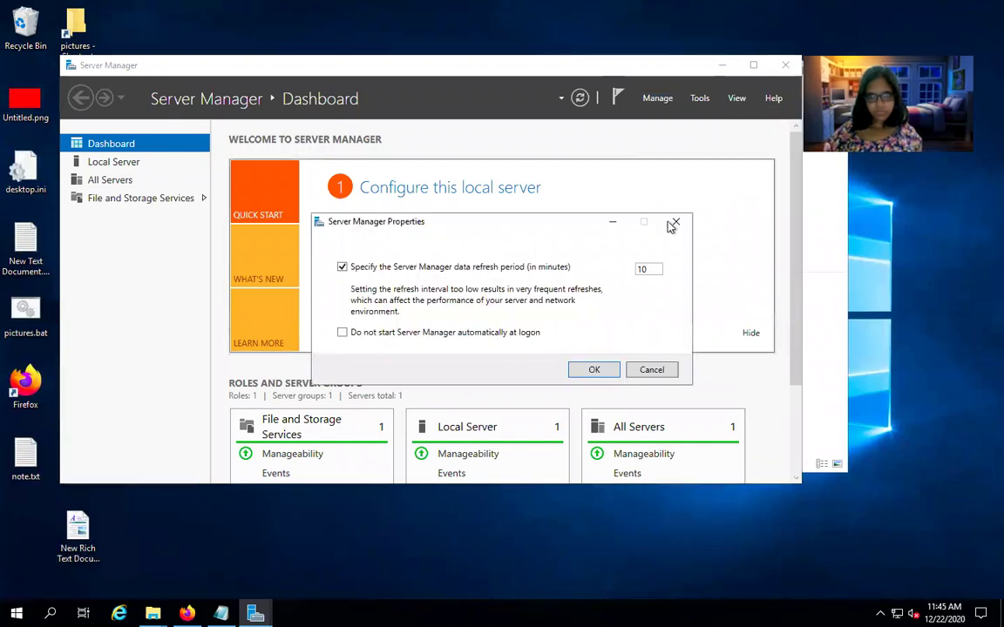
Launch Computer Management from Server Manager, close Server Manager and move the new window so This PC in File Explorer is uncovered
{"action": "left_click", "coordinate": [701, 99]}
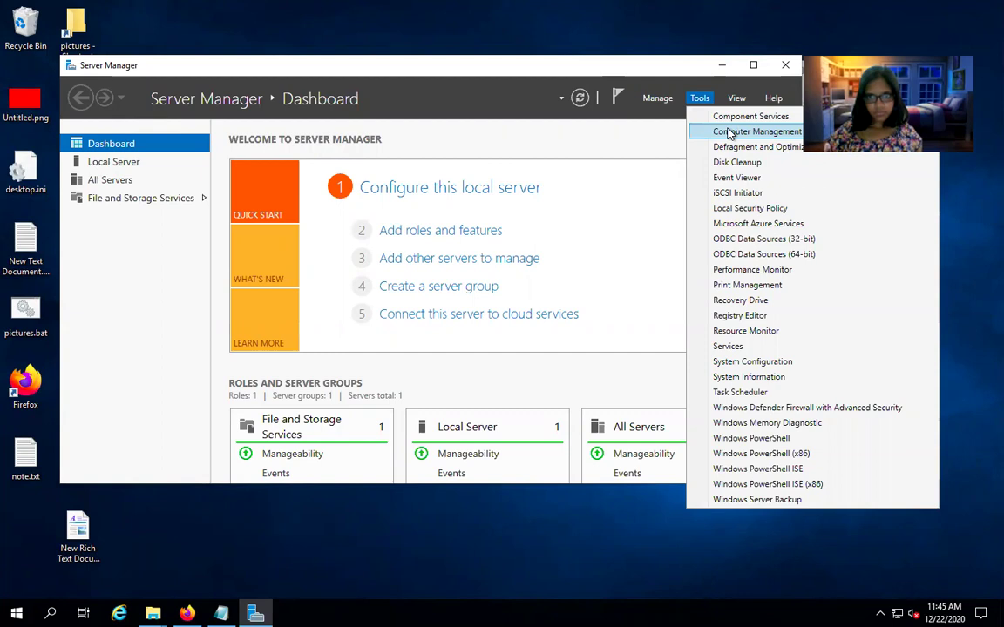
{"action": "left_click", "coordinate": [731, 132]}
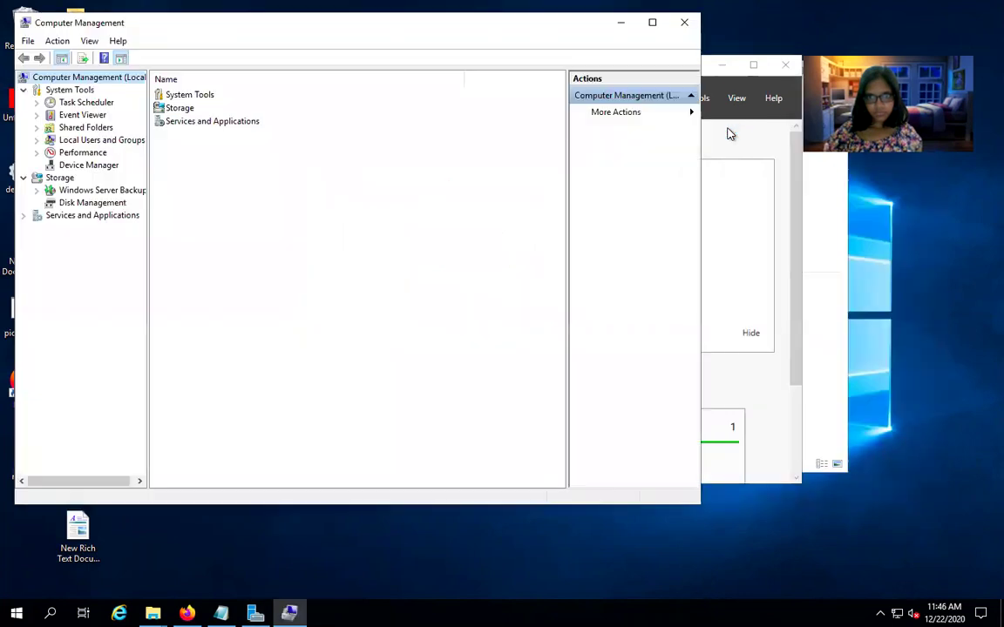
{"action": "left_click", "coordinate": [785, 67]}
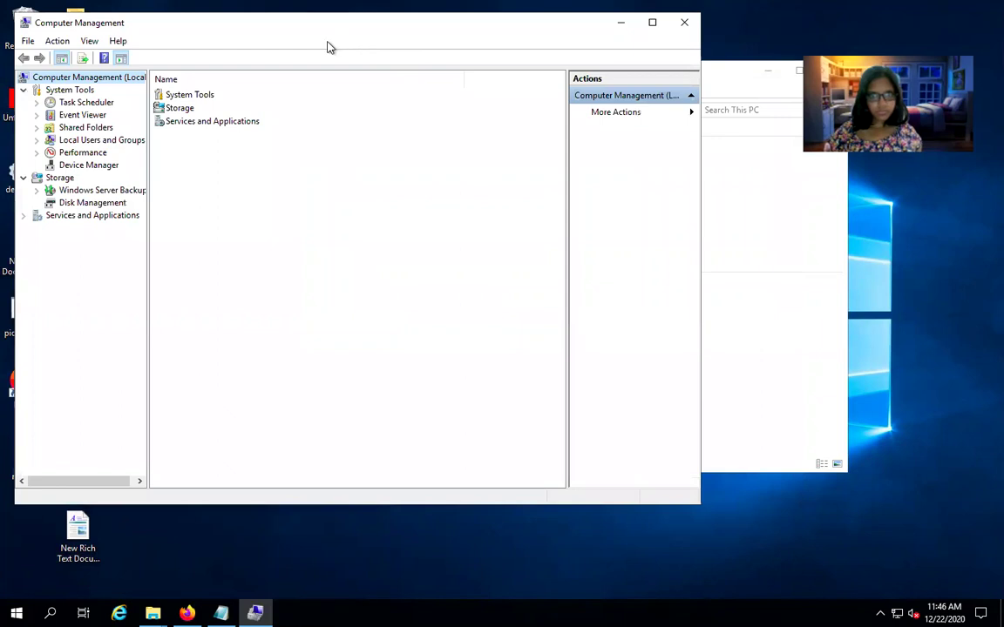
{"action": "left_click_drag", "start_coordinate": [233, 22], "coordinate": [410, 123]}
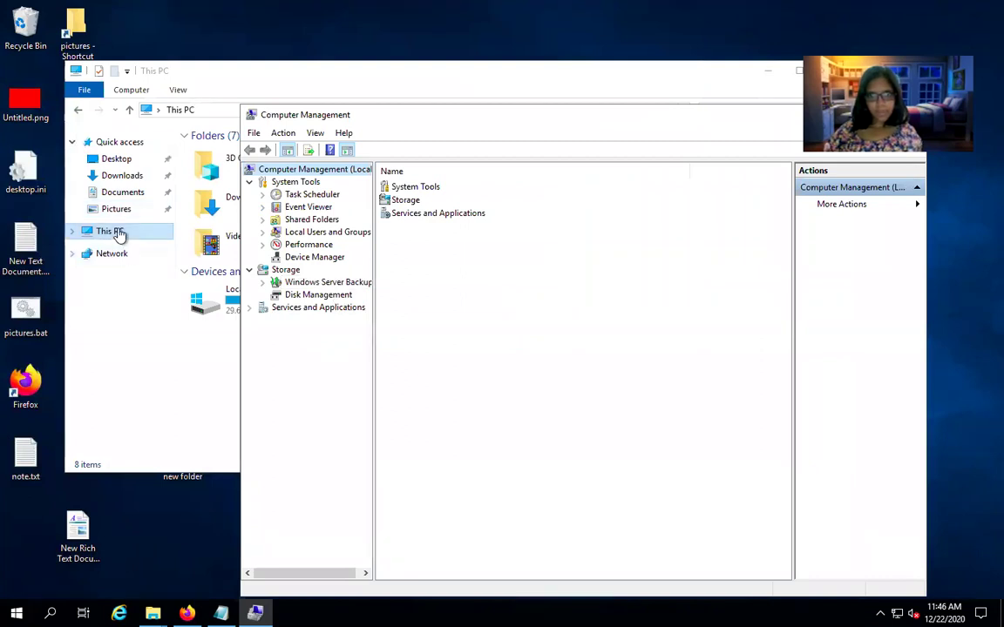
Examine the EFI system partition and the C: partition of Disk 0 in Disk Management and close Computer Management
{"action": "left_click", "coordinate": [296, 295]}
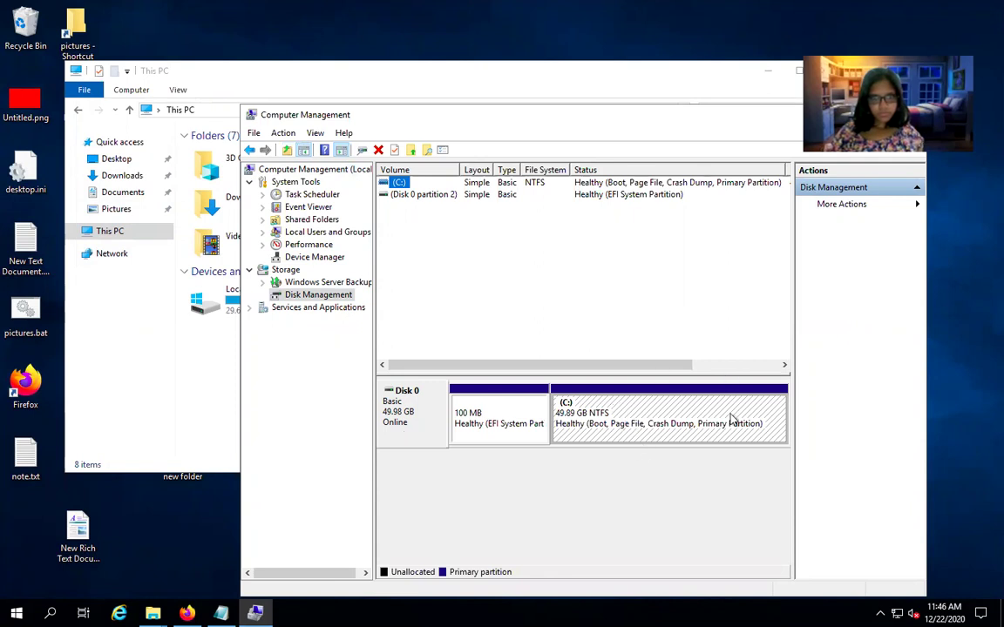
{"action": "left_click", "coordinate": [516, 427]}
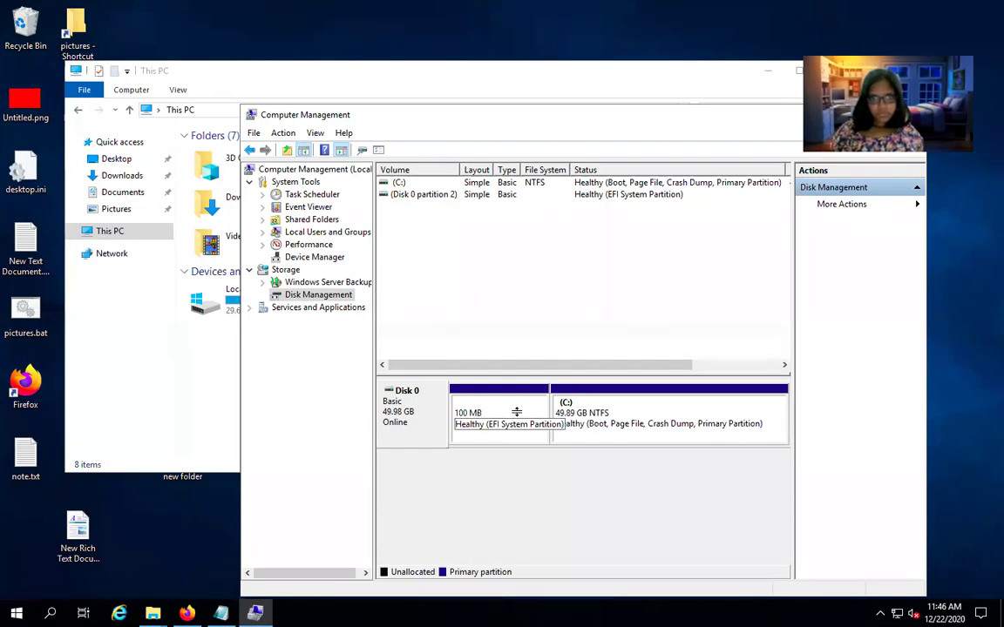
{"action": "left_click", "coordinate": [593, 411]}
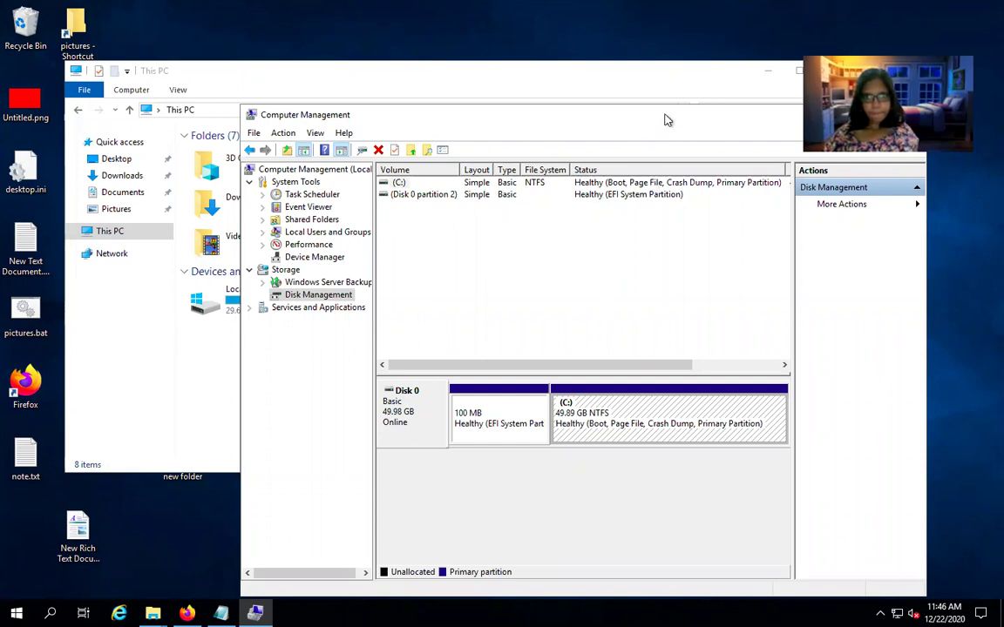
{"action": "left_click_drag", "start_coordinate": [530, 118], "coordinate": [397, 117]}
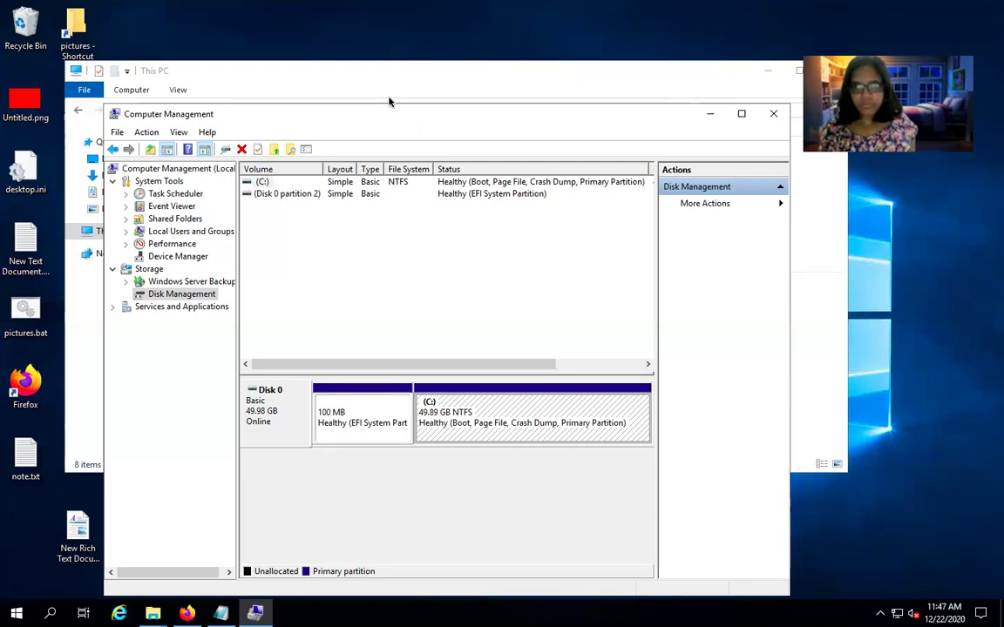
{"action": "left_click", "coordinate": [22, 323]}
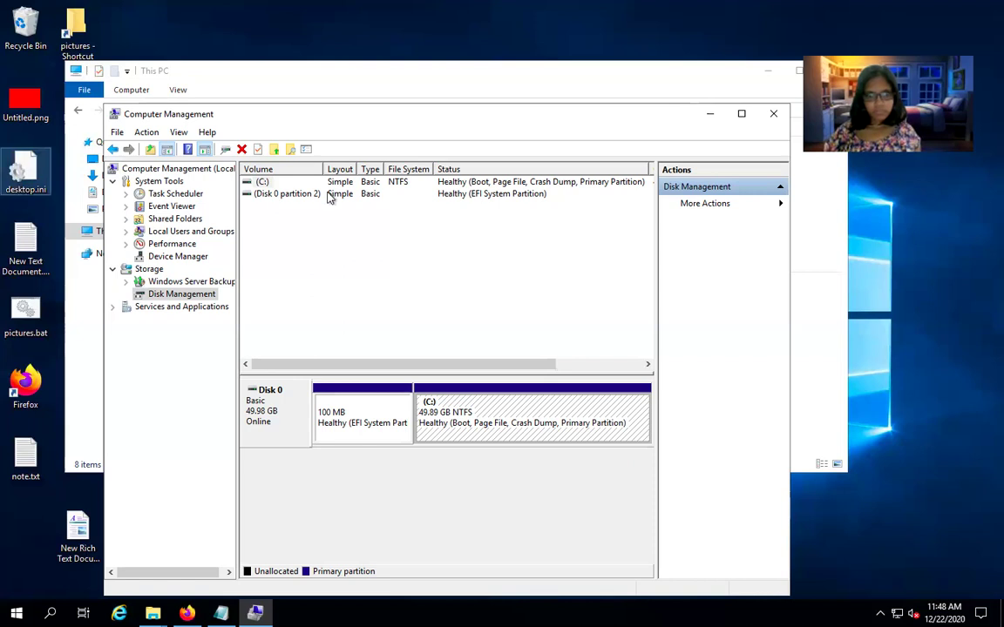
{"action": "left_click", "coordinate": [775, 116]}
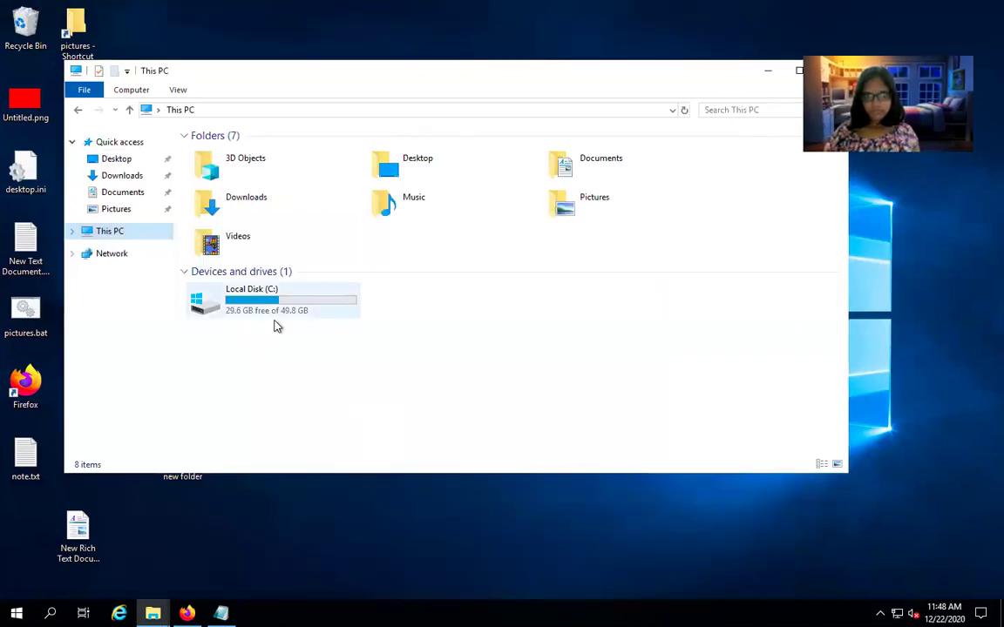
Open the Videos folder in This PC and turn on the display of hidden items
{"action": "left_click", "coordinate": [223, 247]}
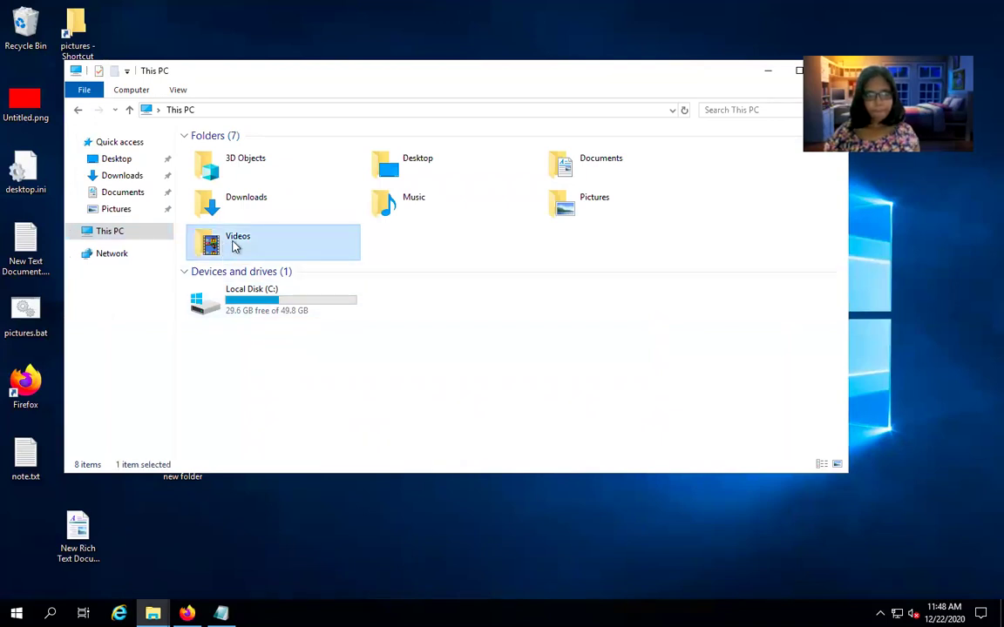
{"action": "double_click", "coordinate": [234, 247]}
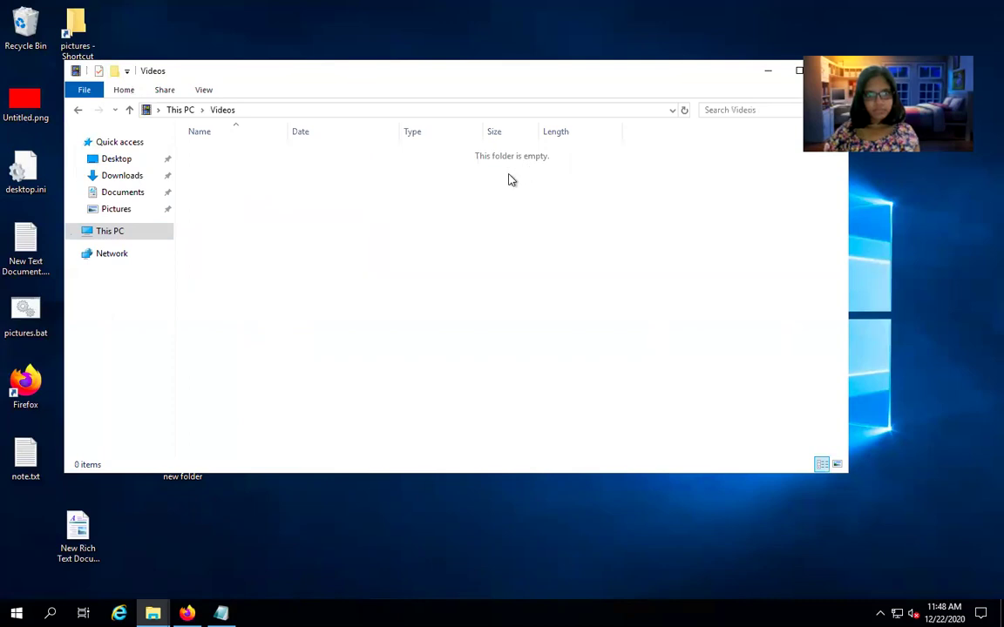
{"action": "left_click", "coordinate": [206, 90]}
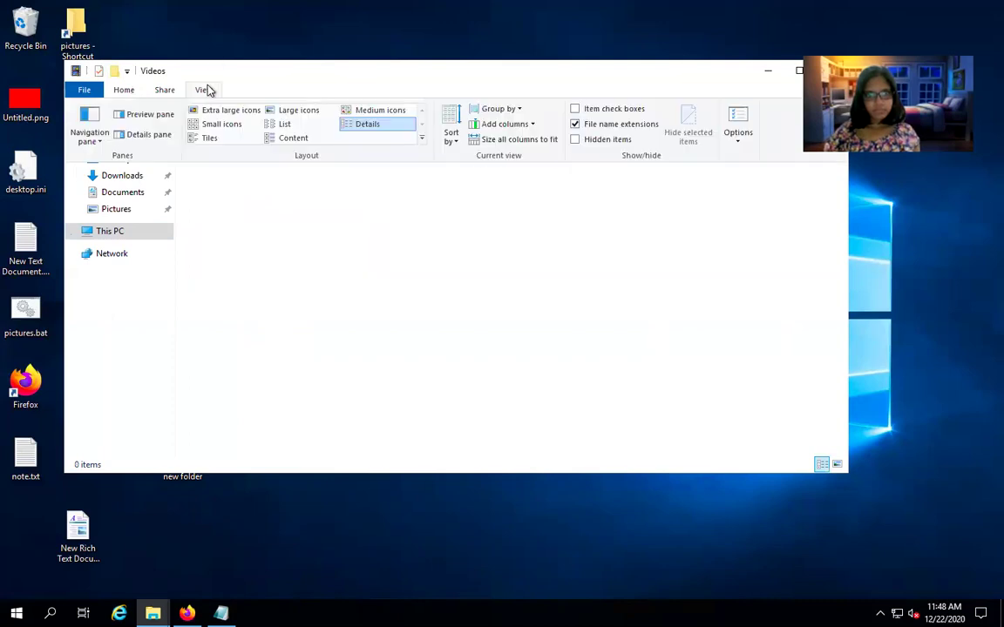
{"action": "left_click", "coordinate": [576, 141]}
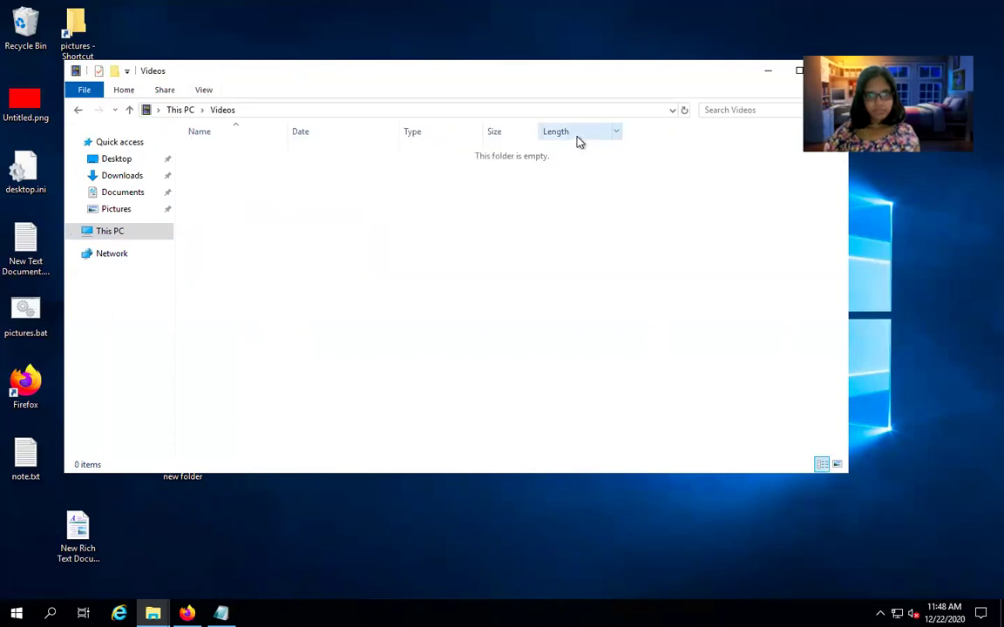
Open PowerShell in the Videos folder, move it clear of the file list, and run attrib -s -h -r
{"action": "right_click", "coordinate": [361, 208]}
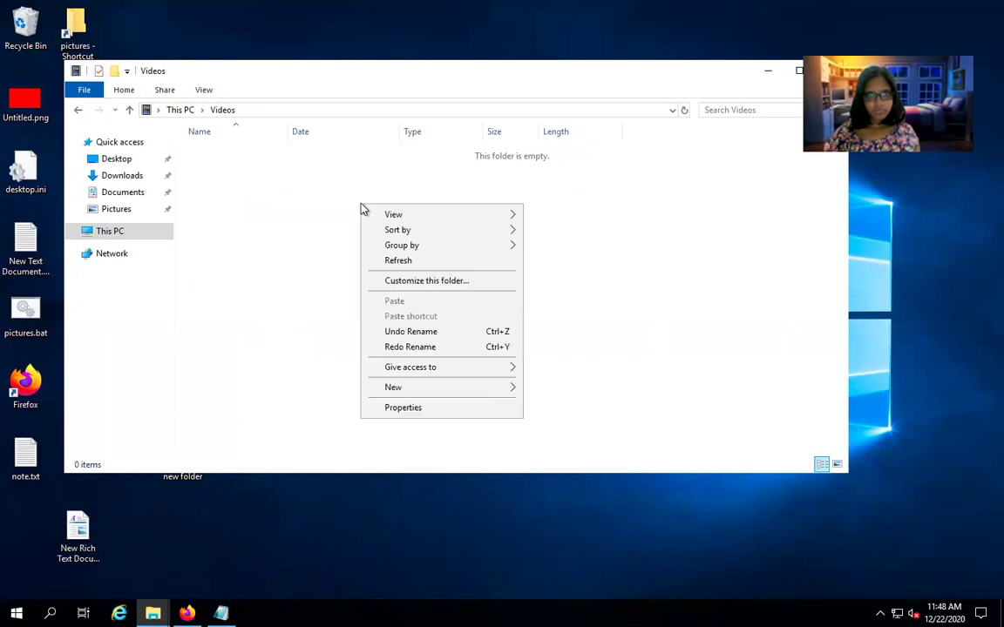
{"action": "left_click", "coordinate": [324, 229]}
{"action": "right_click", "coordinate": [324, 228]}
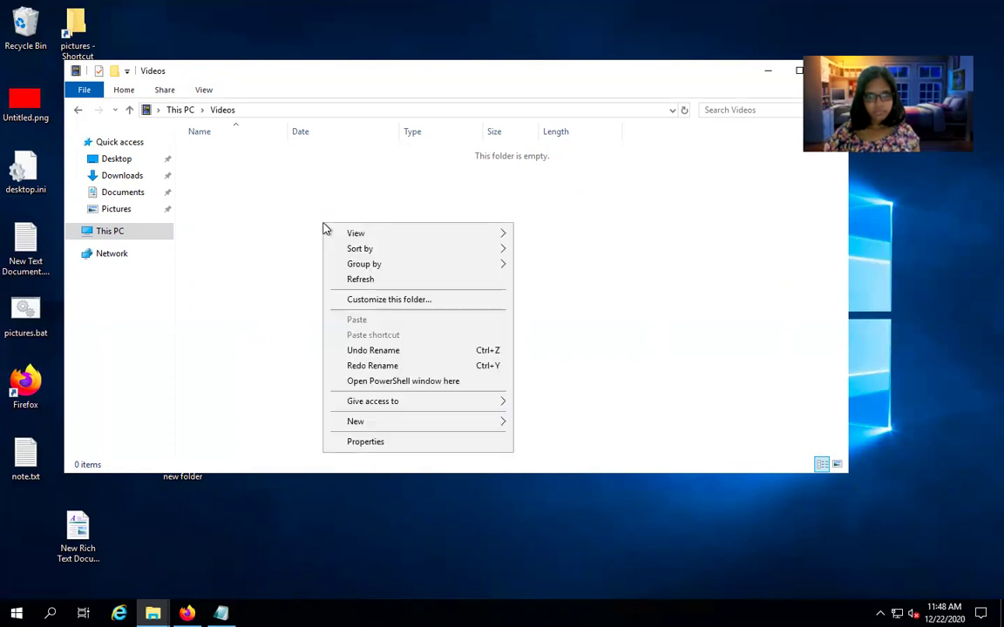
{"action": "left_click", "coordinate": [285, 234]}
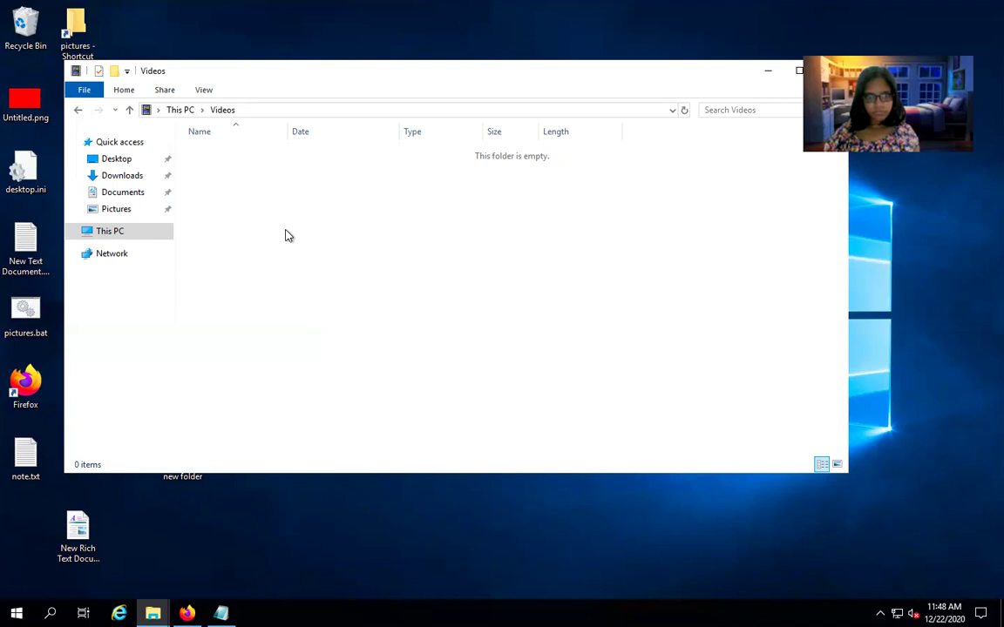
{"action": "right_click", "coordinate": [288, 235]}
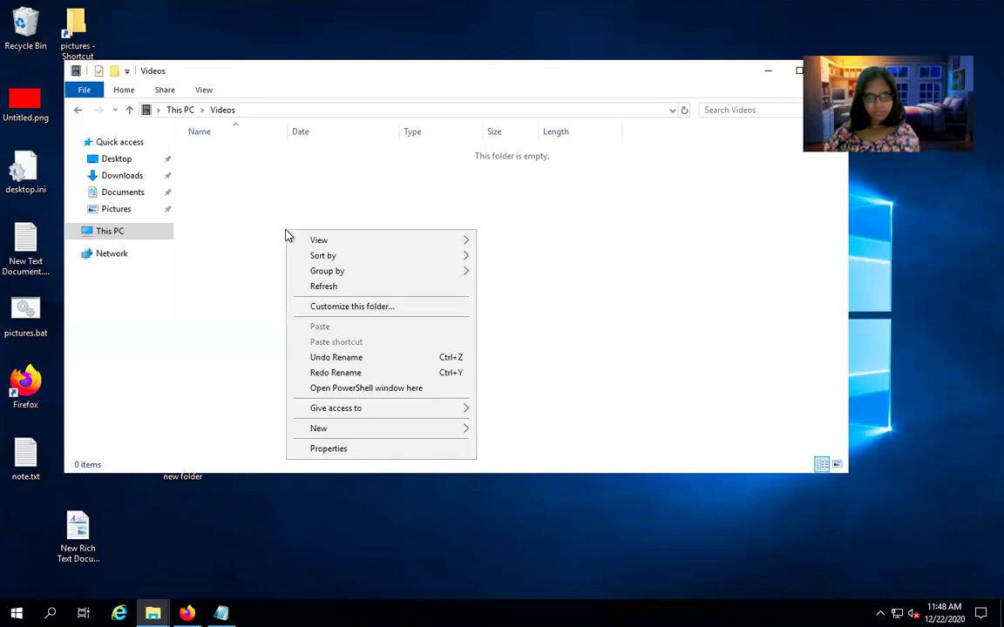
{"action": "left_click", "coordinate": [341, 392]}
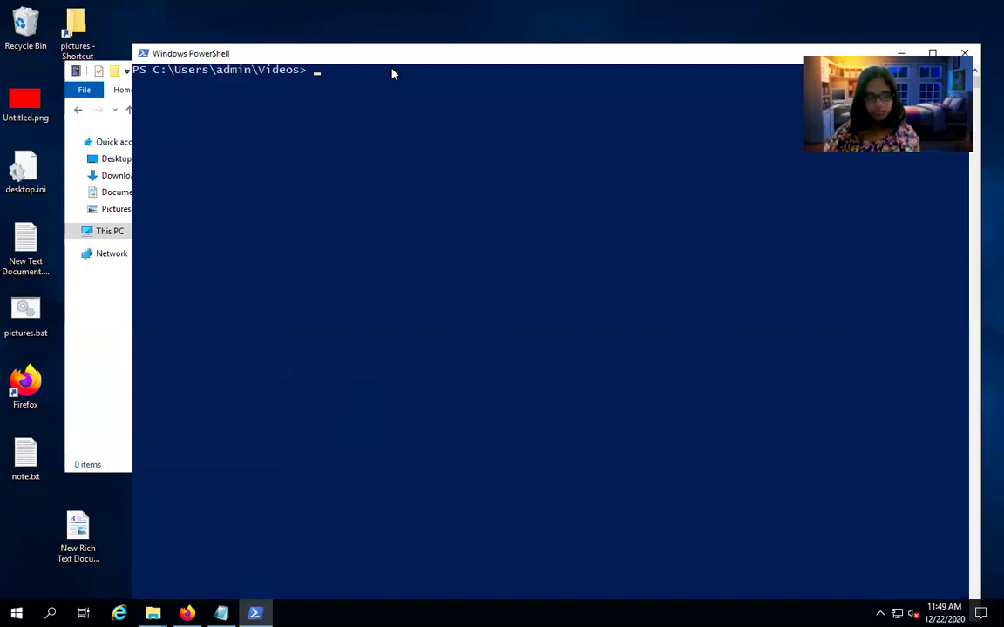
{"action": "left_click_drag", "start_coordinate": [413, 273], "coordinate": [415, 282]}
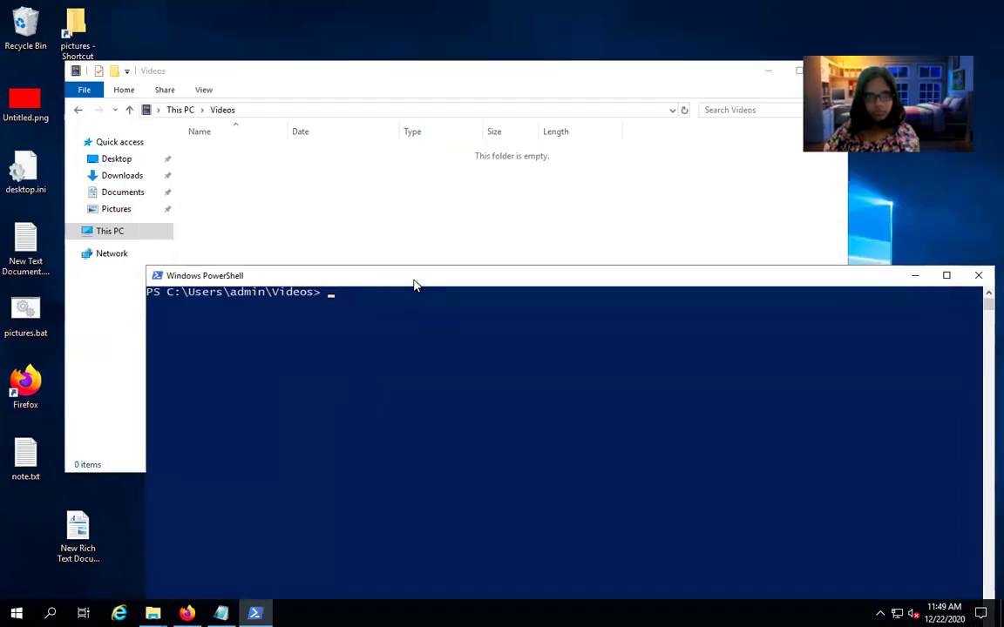
{"action": "type", "text": "attrib"}
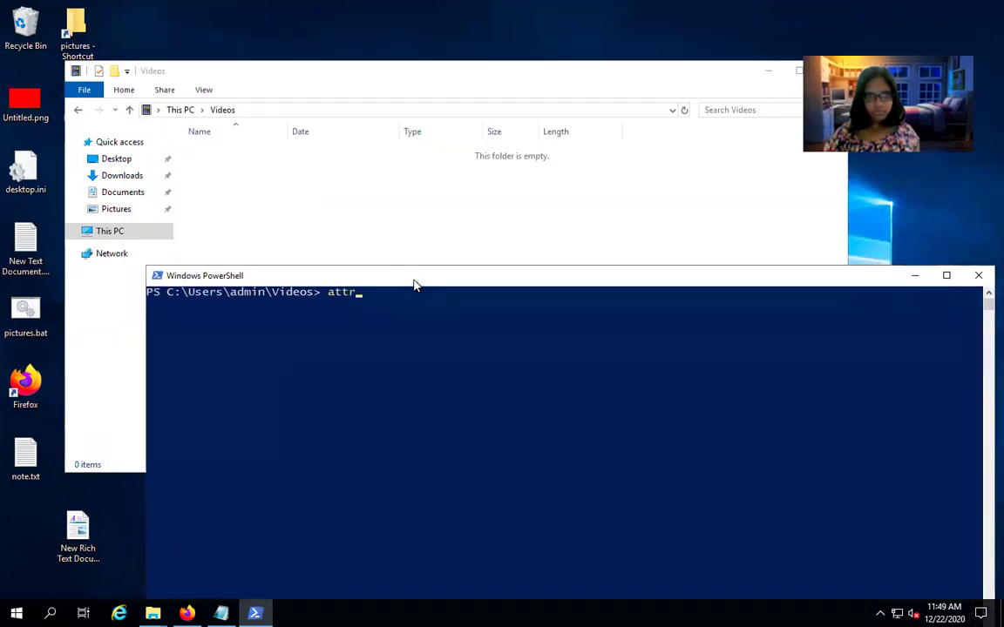
{"action": "type", "text": "s -h -r"}
{"action": "key", "text": "Return"}
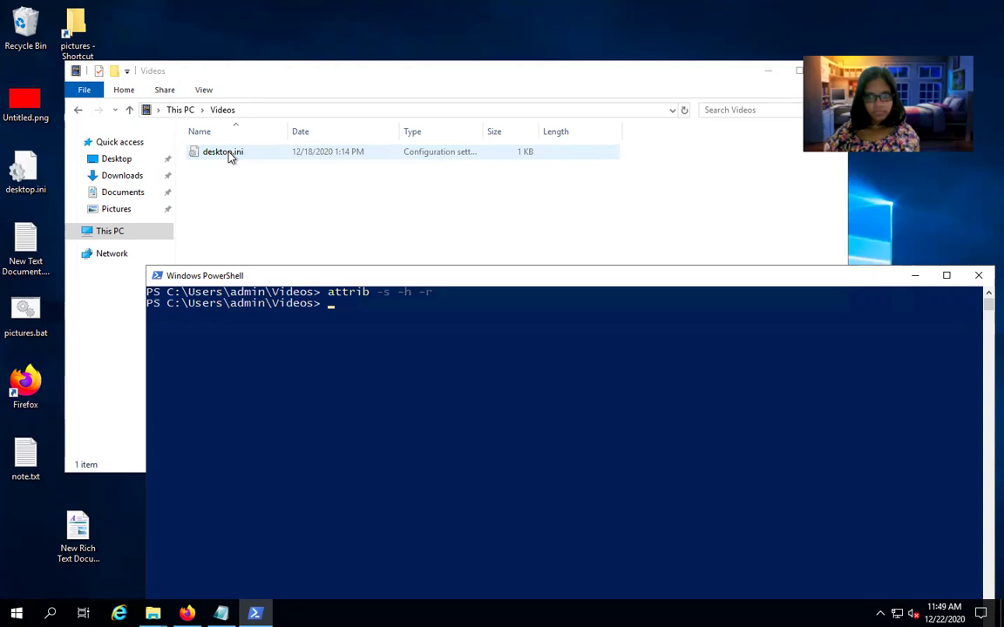
Open the Videos folder's desktop.ini in Notepad and set IconIndex to -200
{"action": "double_click", "coordinate": [229, 154]}
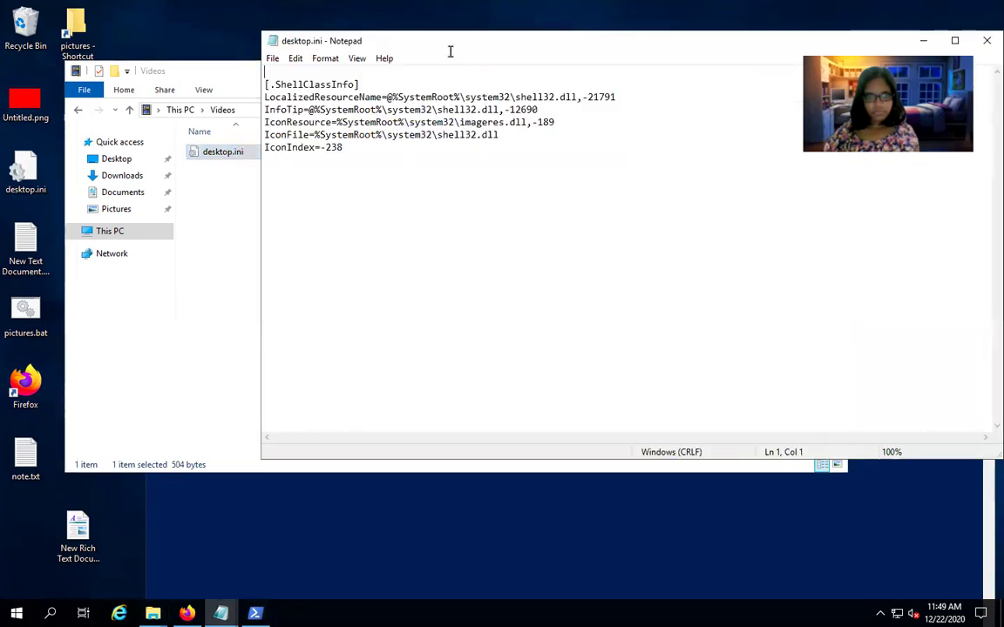
{"action": "left_click_drag", "start_coordinate": [440, 42], "coordinate": [411, 199]}
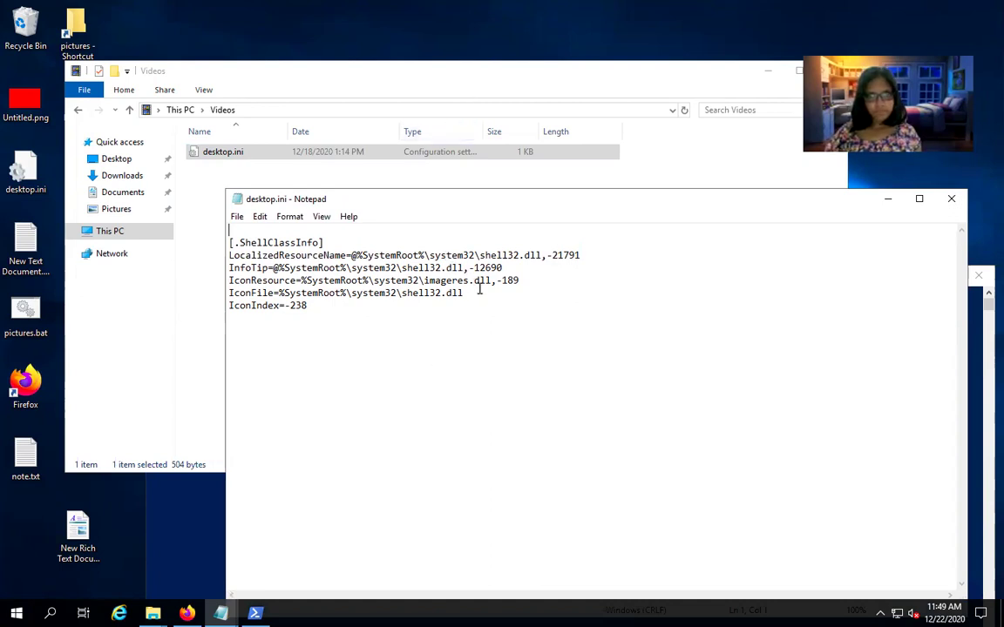
{"action": "left_click", "coordinate": [315, 305]}
{"action": "key", "text": "BackSpace"}
{"action": "key", "text": "BackSpace"}
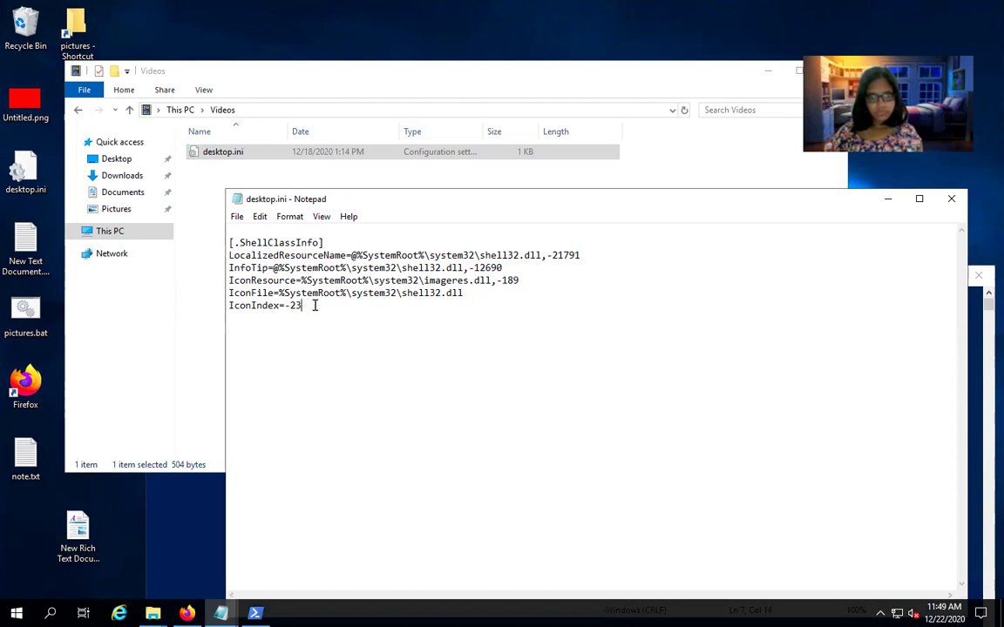
{"action": "type", "text": "00"}
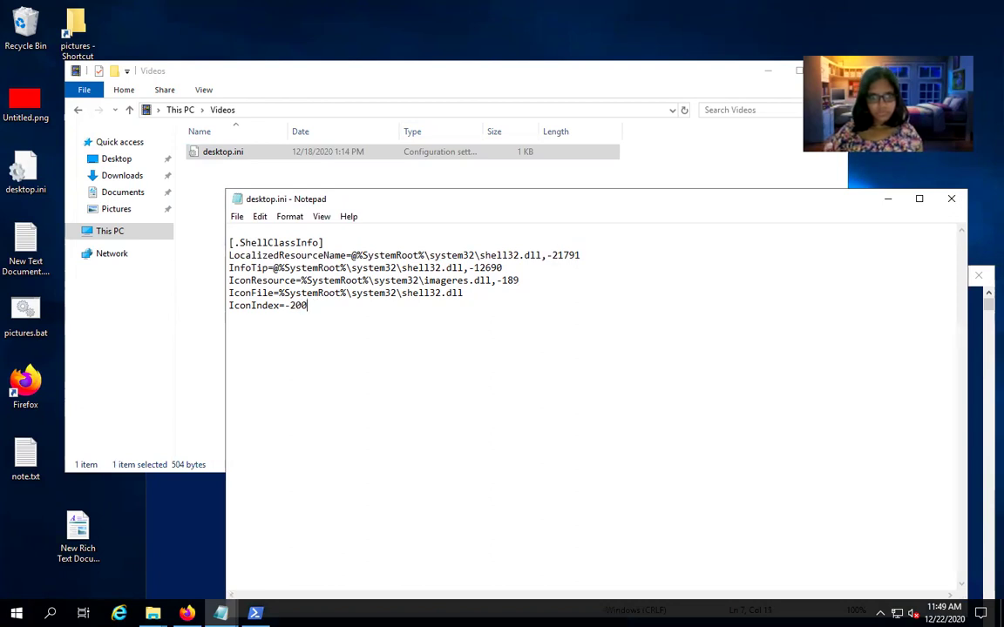
Change the icon number at the end of the IconResource line to -160, save desktop.ini and close Notepad
{"action": "left_click", "coordinate": [524, 280]}
{"action": "key", "text": "BackSpace"}
{"action": "key", "text": "BackSpace"}
{"action": "type", "text": "60"}
{"action": "left_click", "coordinate": [951, 203]}
{"action": "left_click", "coordinate": [464, 314]}
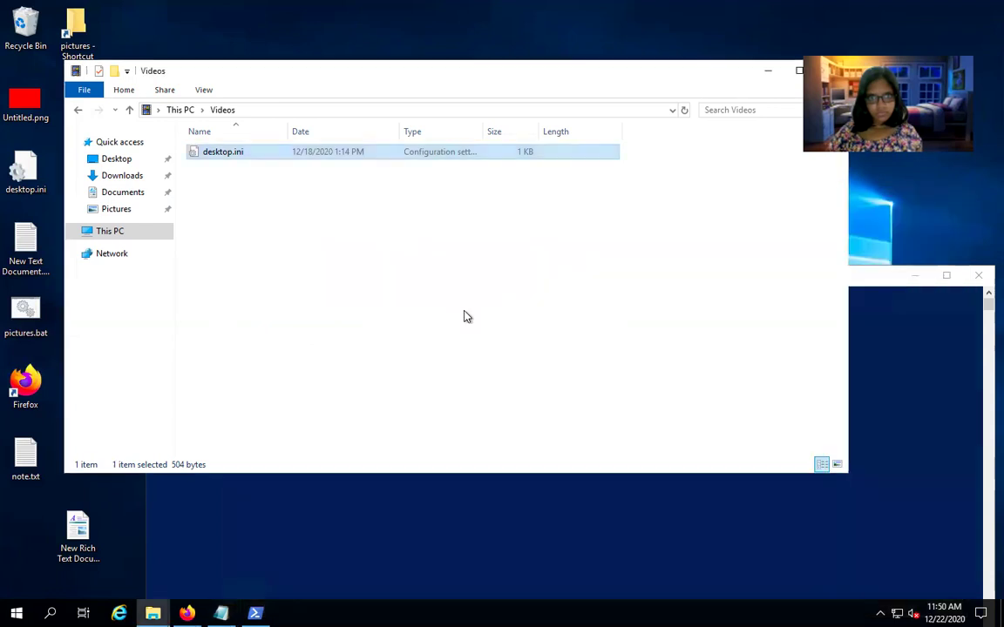
Go up to This PC and refresh the view to check the Videos folder's icon
{"action": "left_click", "coordinate": [129, 110]}
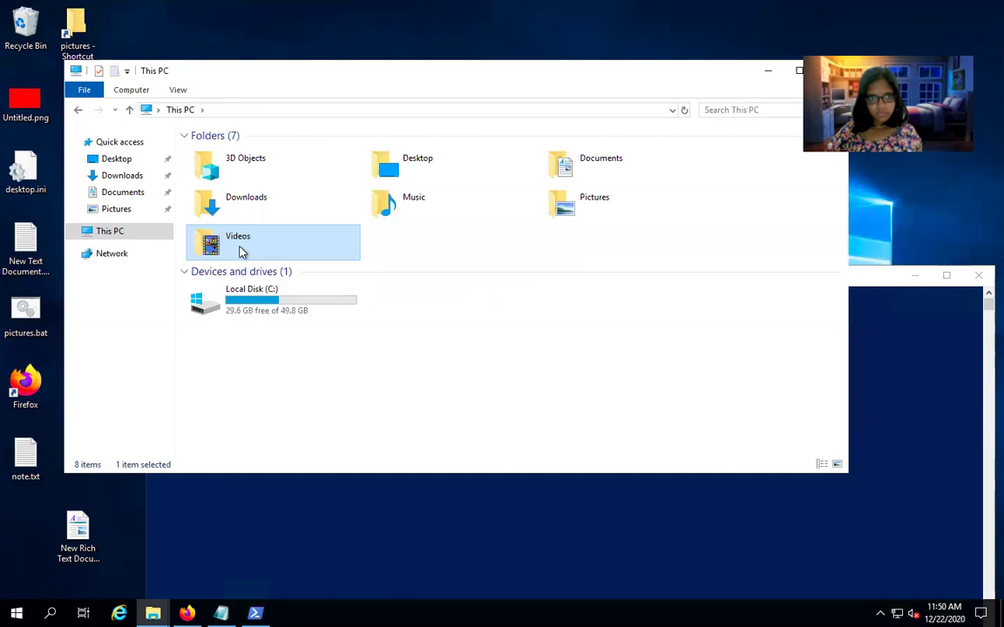
{"action": "left_click", "coordinate": [685, 110]}
{"action": "left_click", "coordinate": [233, 197]}
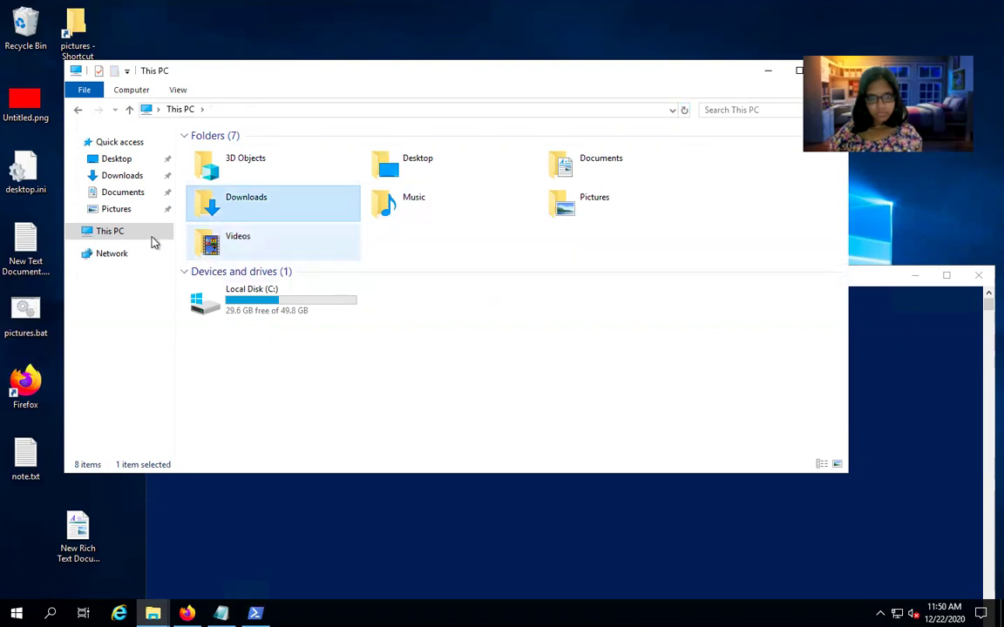
{"action": "left_click", "coordinate": [111, 253]}
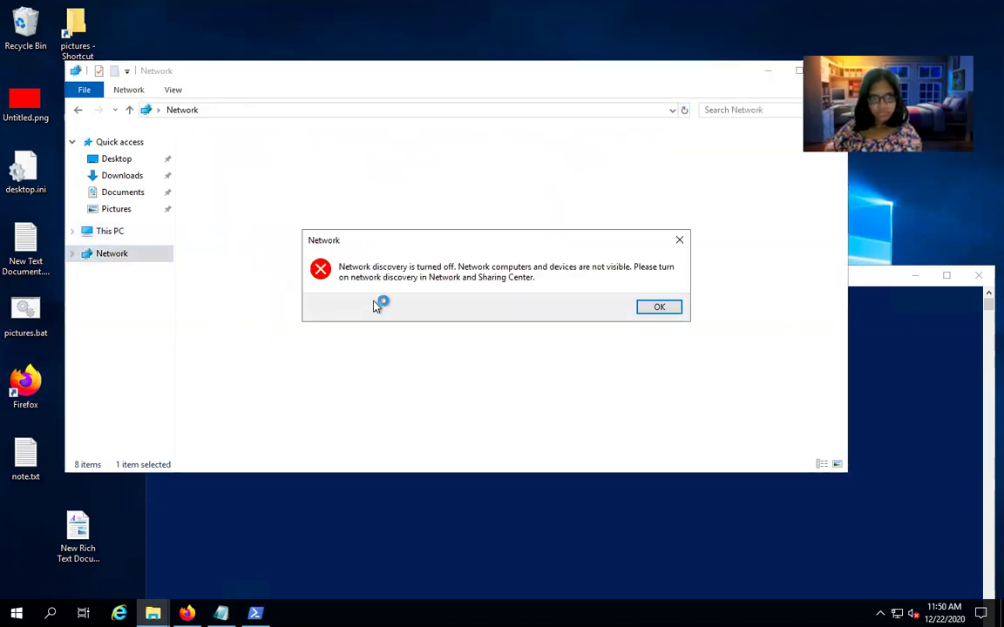
{"action": "left_click", "coordinate": [680, 240]}
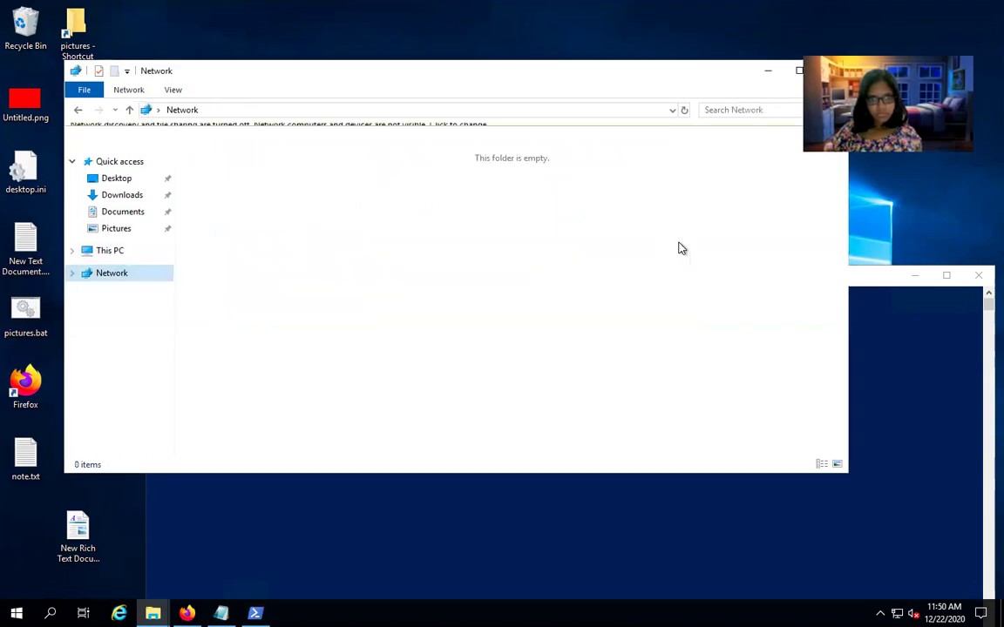
{"action": "left_click", "coordinate": [104, 251]}
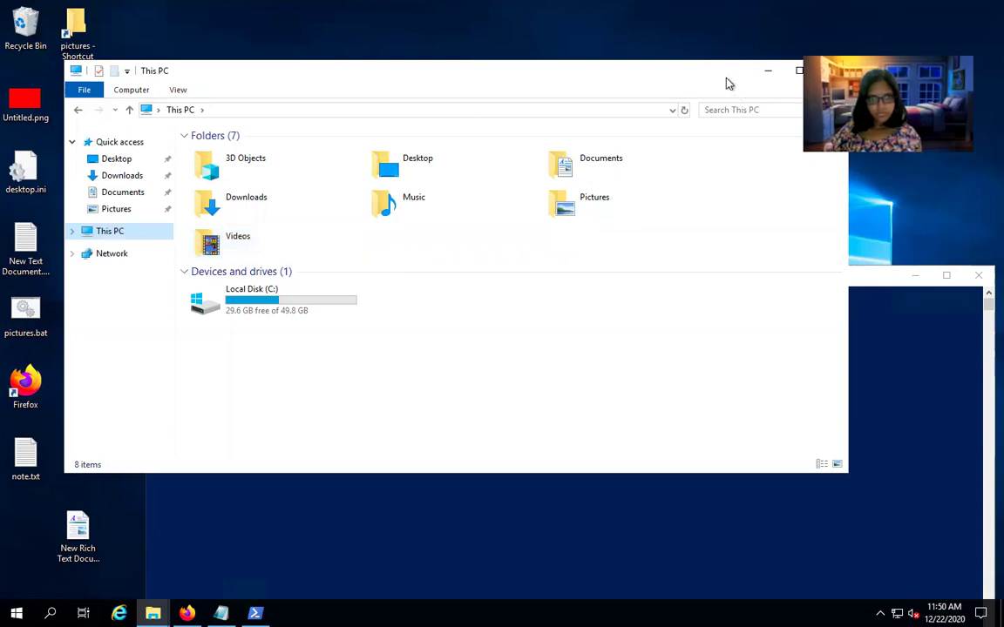
Close the This PC and PowerShell windows and create a new folder on the desktop, keeping its default name
{"action": "left_click_drag", "start_coordinate": [640, 79], "coordinate": [470, 201]}
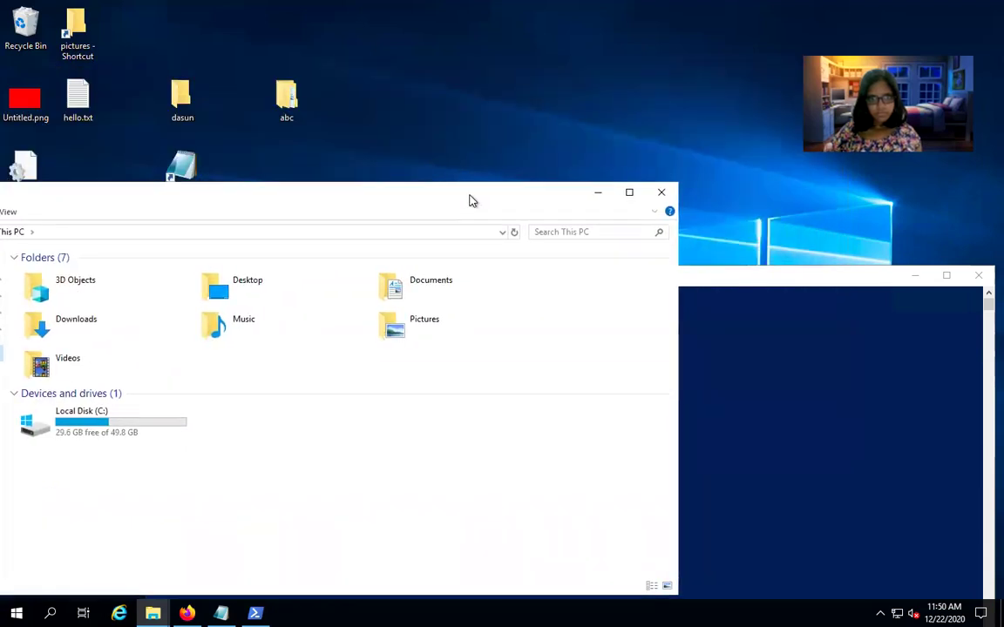
{"action": "left_click", "coordinate": [663, 194]}
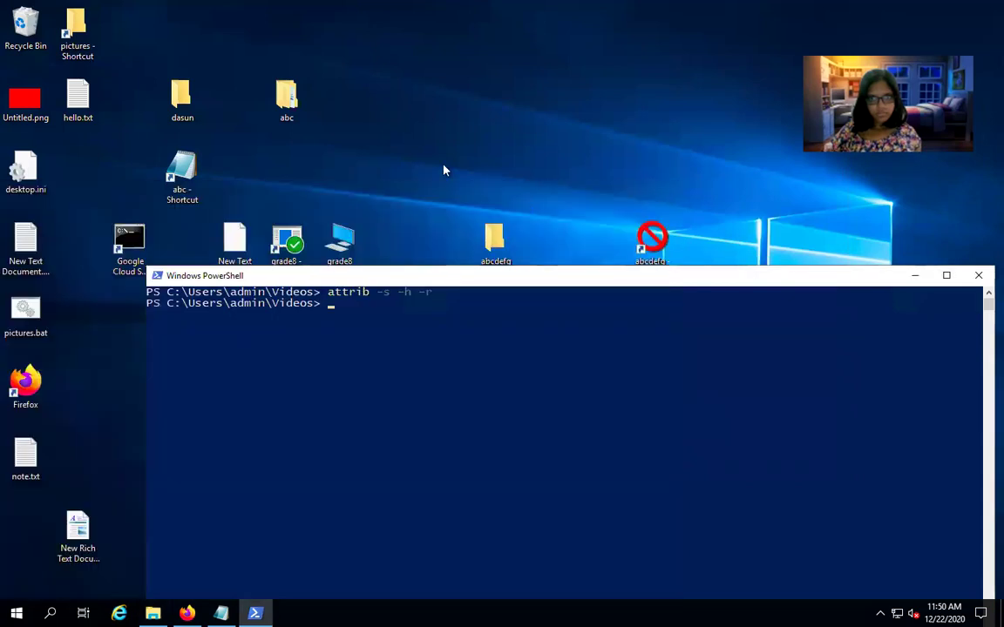
{"action": "right_click", "coordinate": [433, 114]}
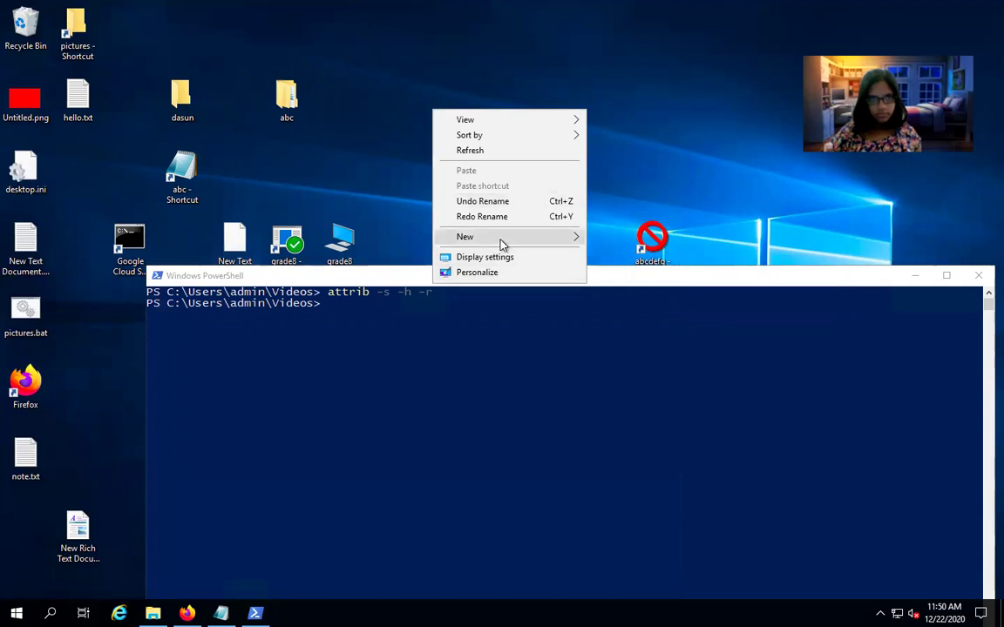
{"action": "mouse_move", "coordinate": [502, 242]}
{"action": "left_click", "coordinate": [619, 241]}
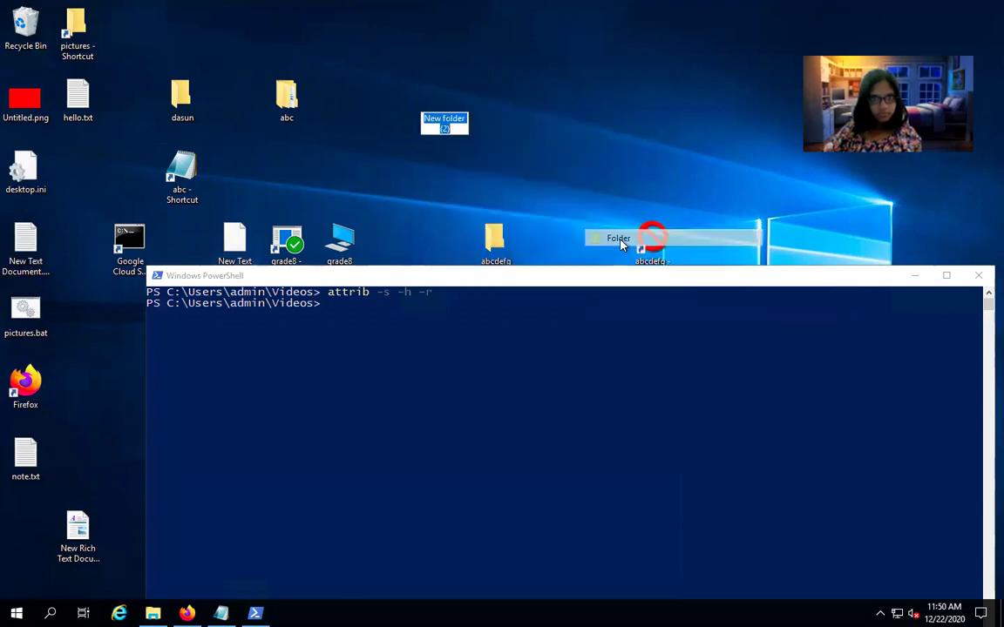
{"action": "left_click", "coordinate": [978, 277]}
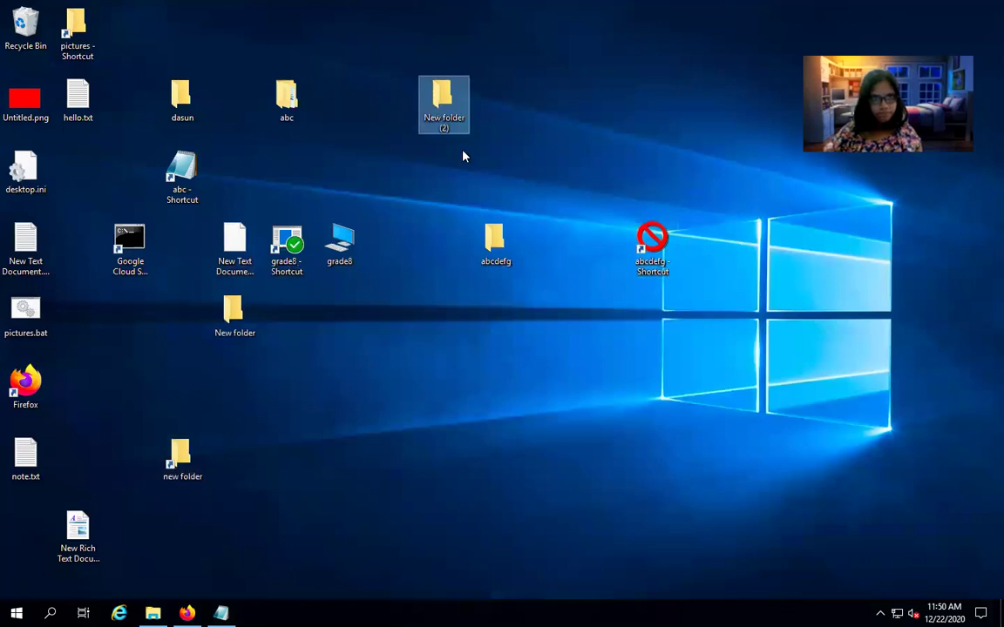
Change the icon of New folder (2) to the globe with a mouse from SHELL32.dll and apply it
{"action": "right_click", "coordinate": [446, 113]}
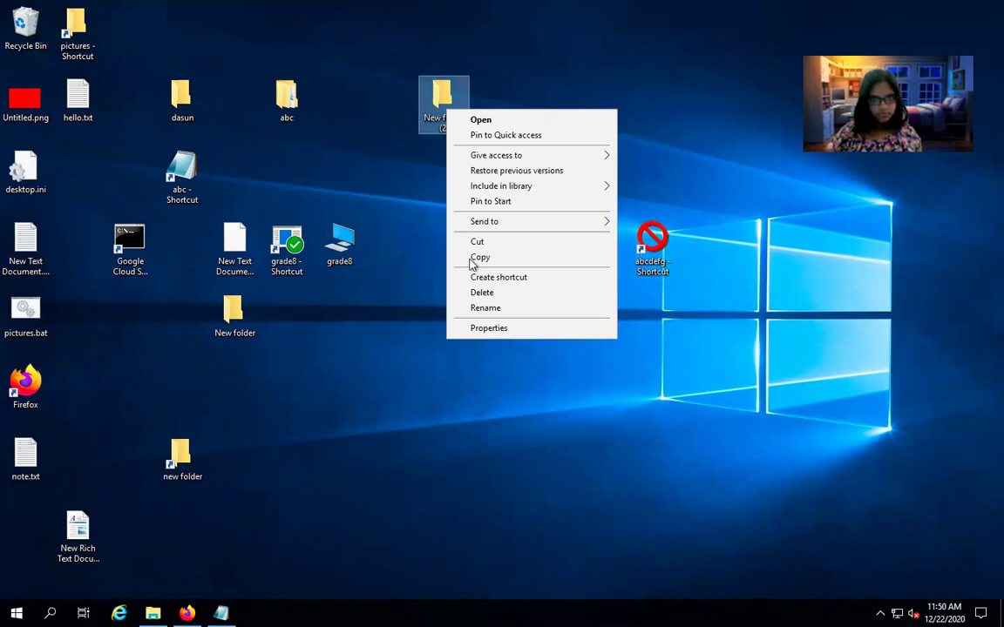
{"action": "left_click", "coordinate": [489, 328]}
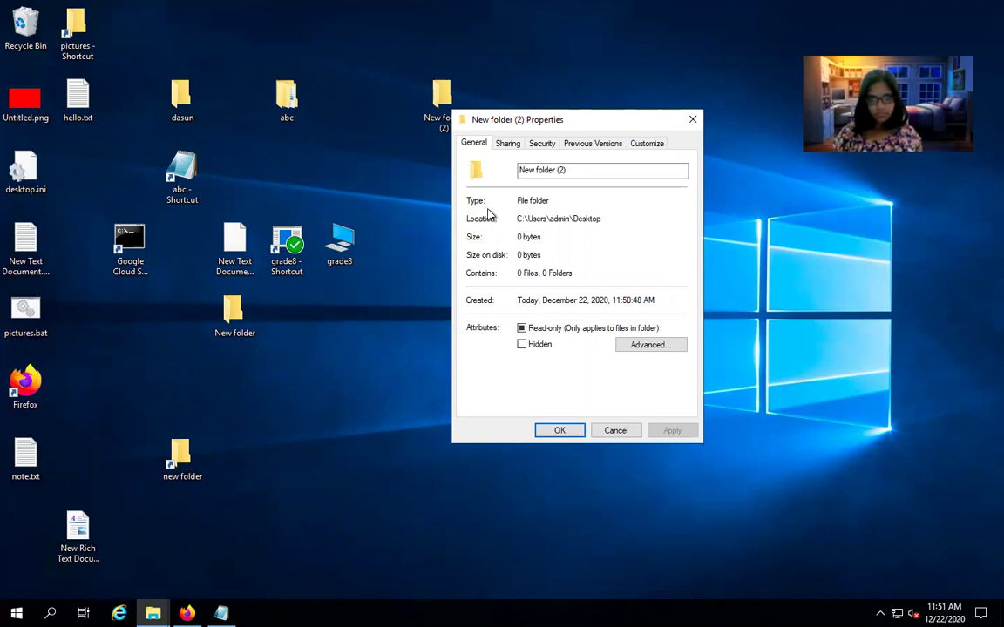
{"action": "left_click", "coordinate": [656, 147]}
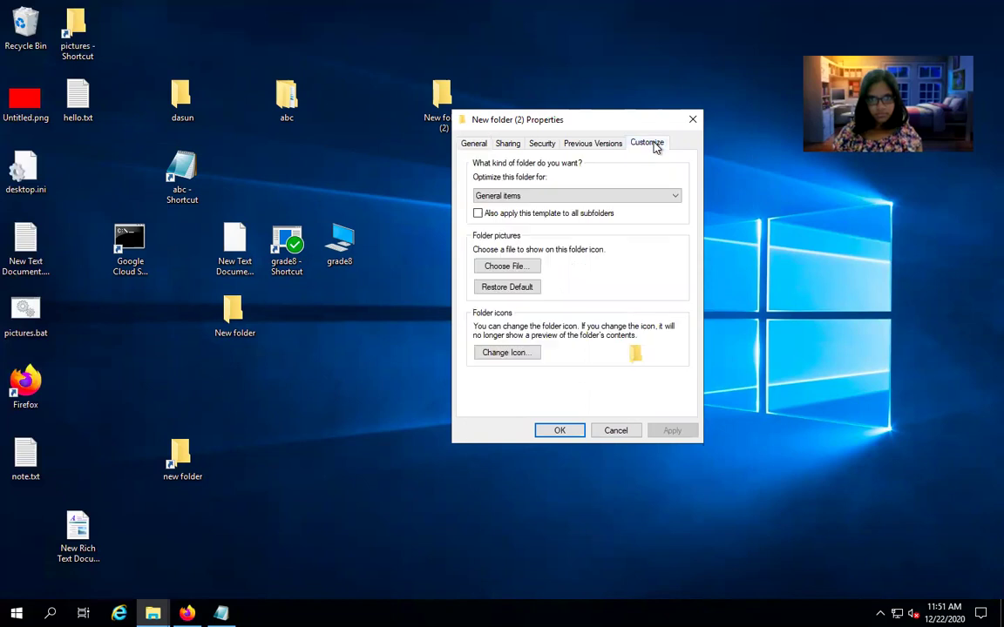
{"action": "left_click", "coordinate": [531, 353]}
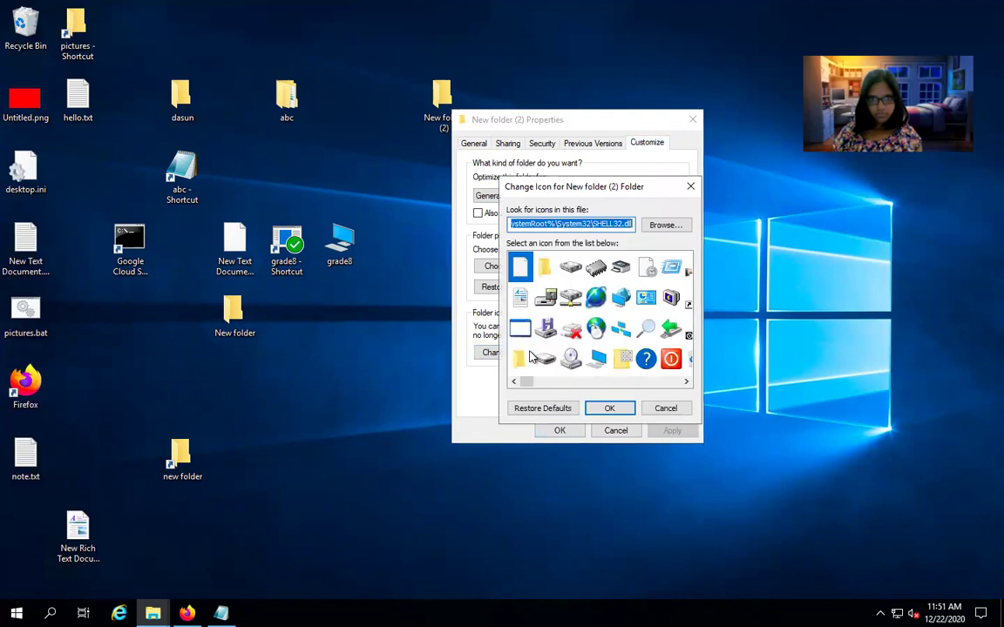
{"action": "left_click", "coordinate": [596, 331]}
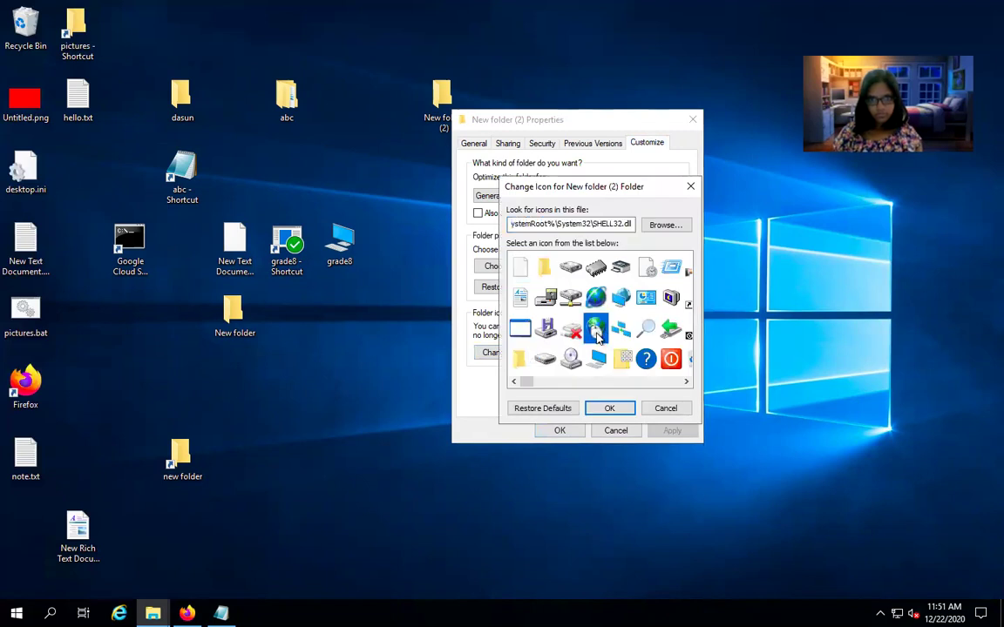
{"action": "left_click", "coordinate": [612, 408]}
{"action": "left_click", "coordinate": [682, 431]}
{"action": "left_click", "coordinate": [562, 432]}
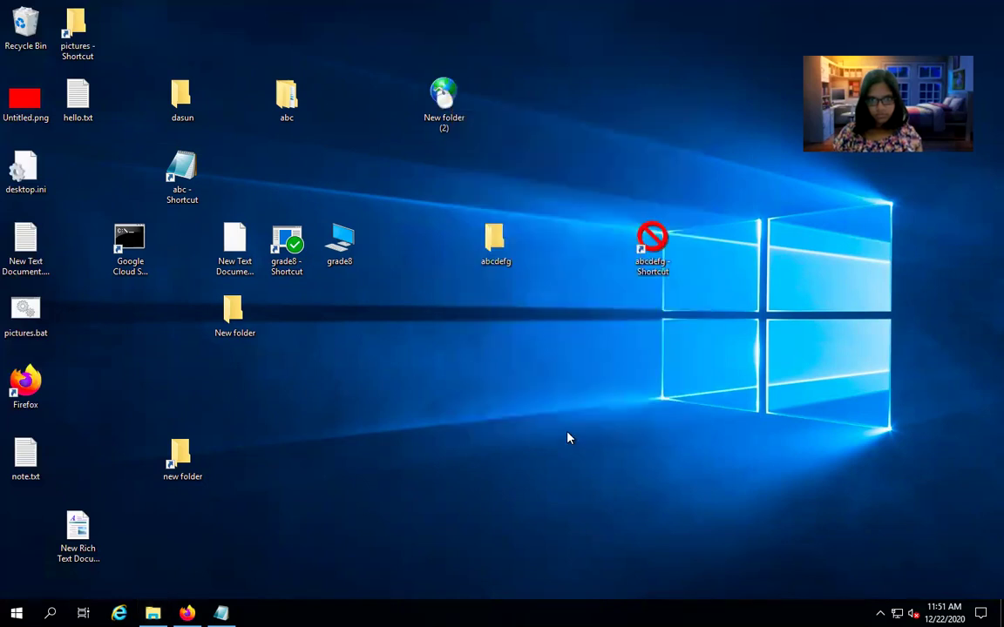
Run attrib -s -h -r in a PowerShell window opened in New folder (2) and open its desktop.ini in Notepad
{"action": "double_click", "coordinate": [446, 100]}
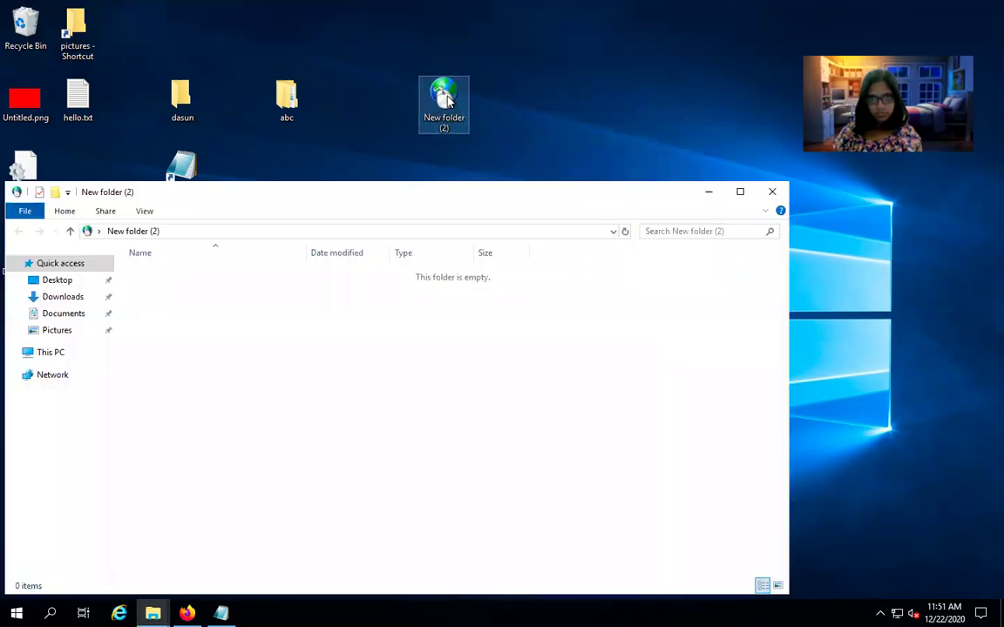
{"action": "right_click", "coordinate": [290, 322]}
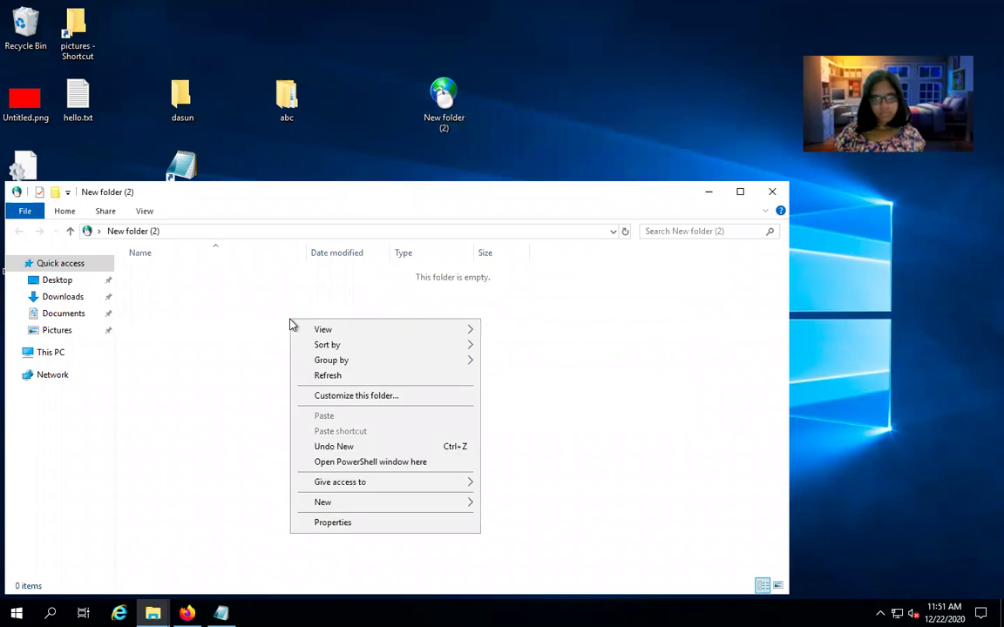
{"action": "left_click", "coordinate": [349, 463]}
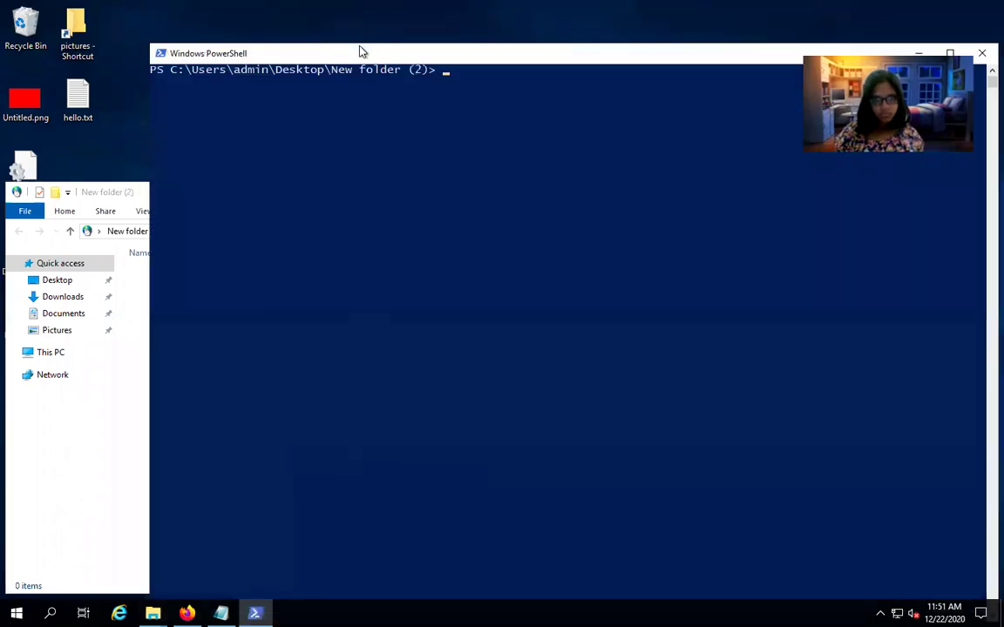
{"action": "left_click_drag", "start_coordinate": [416, 261], "coordinate": [443, 377]}
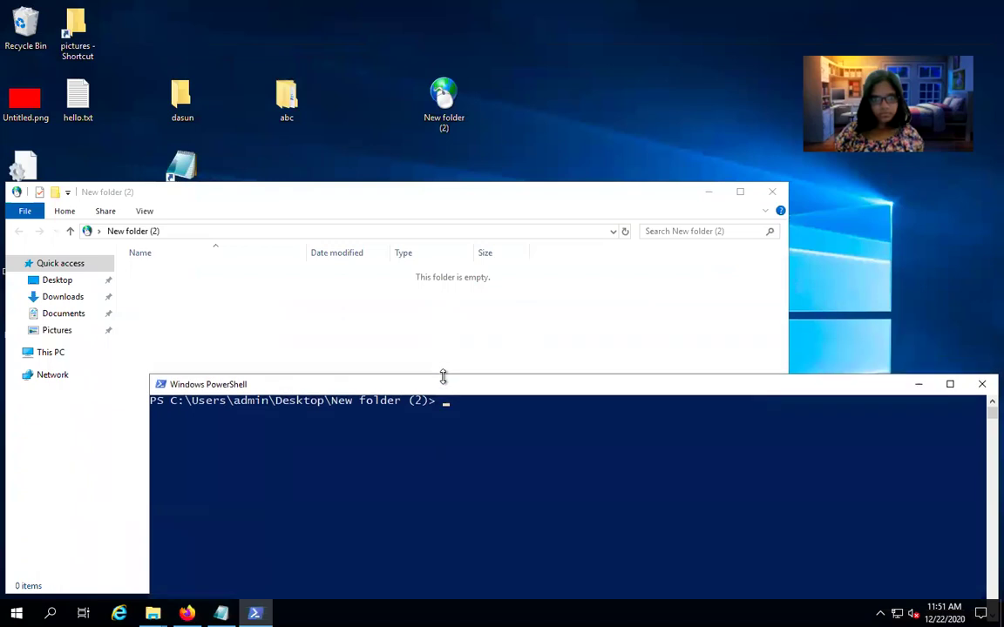
{"action": "type", "text": "attrib -s -h -r"}
{"action": "key", "text": "Return"}
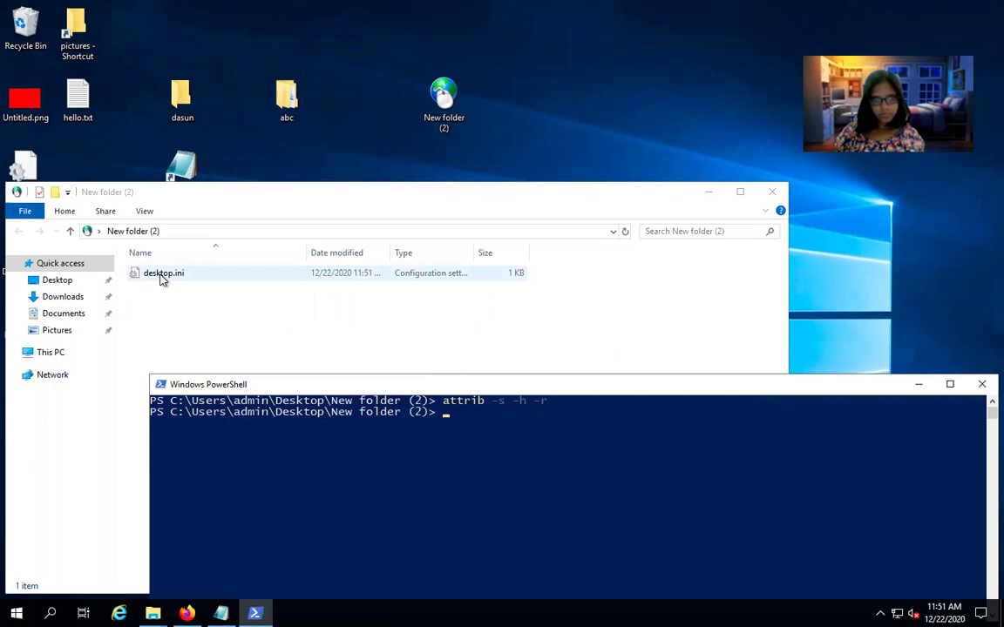
{"action": "double_click", "coordinate": [162, 275]}
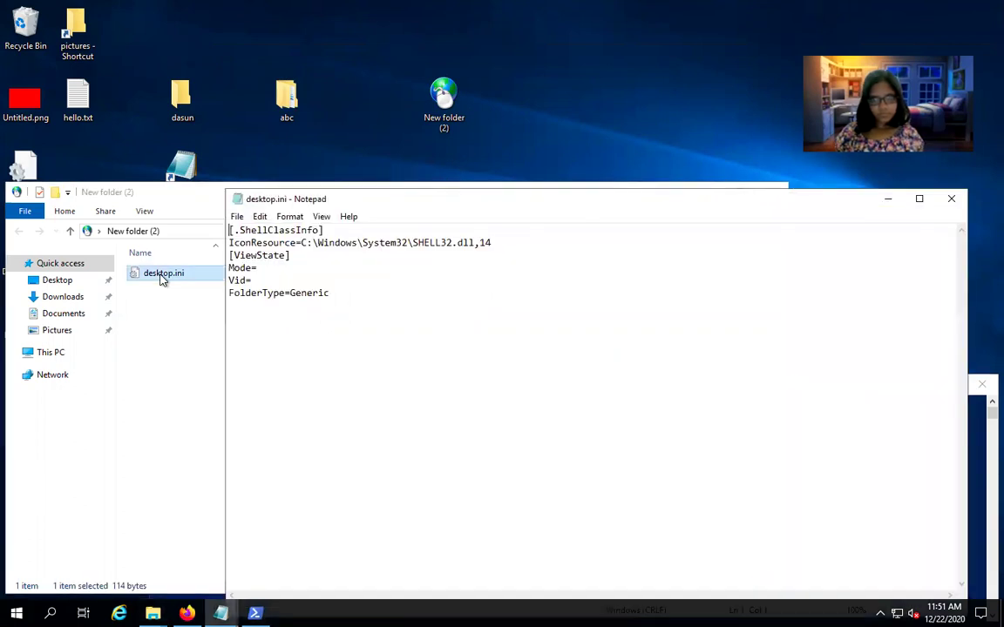
Set the SHELL32.dll icon index in desktop.ini to 18, save the file and close it
{"action": "left_click", "coordinate": [494, 244]}
{"action": "key", "text": "BackSpace"}
{"action": "type", "text": "8"}
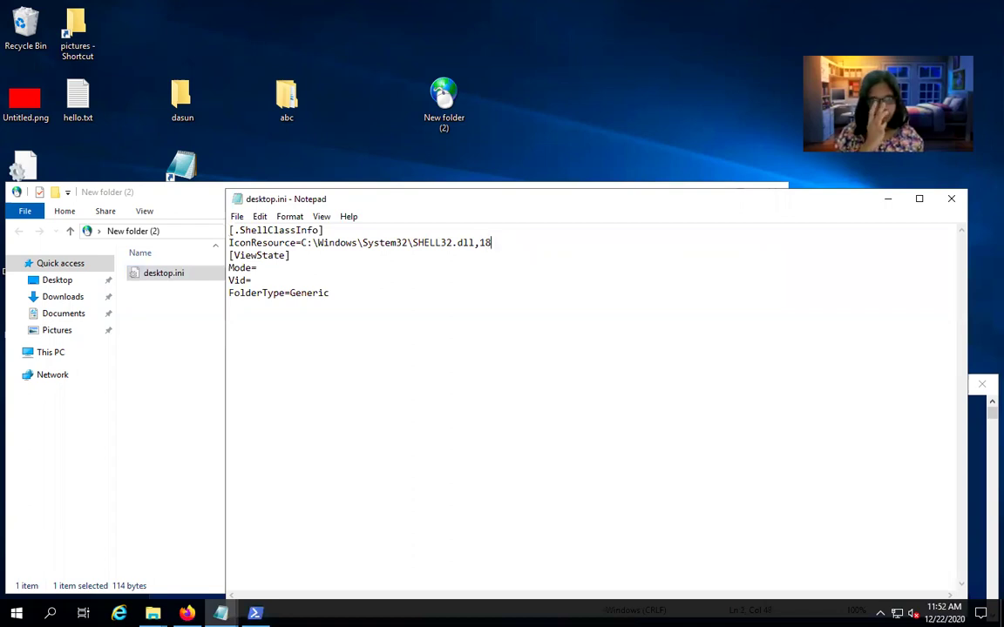
{"action": "left_click", "coordinate": [952, 202]}
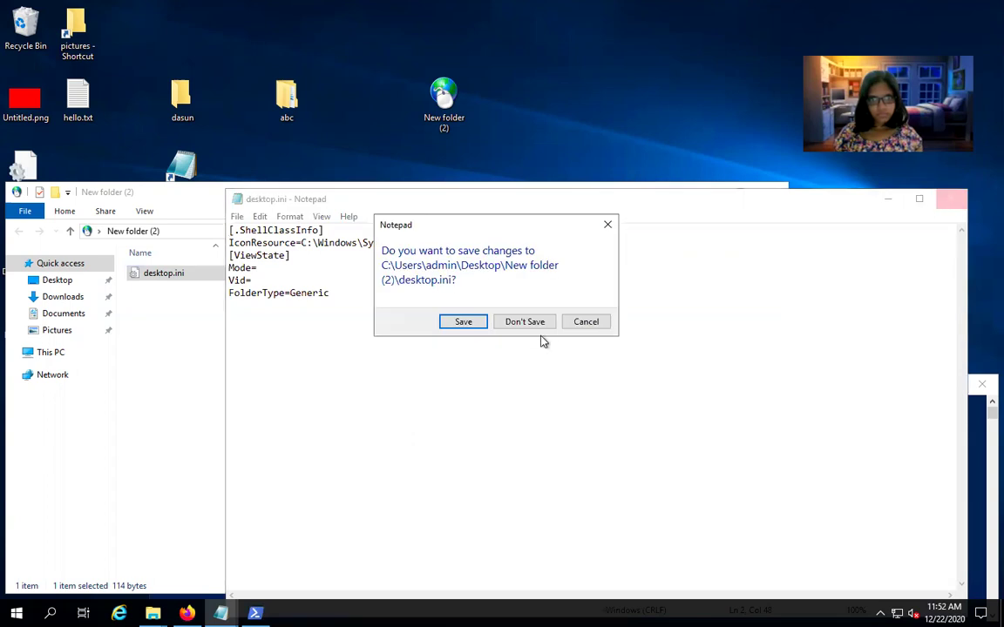
{"action": "left_click", "coordinate": [463, 321]}
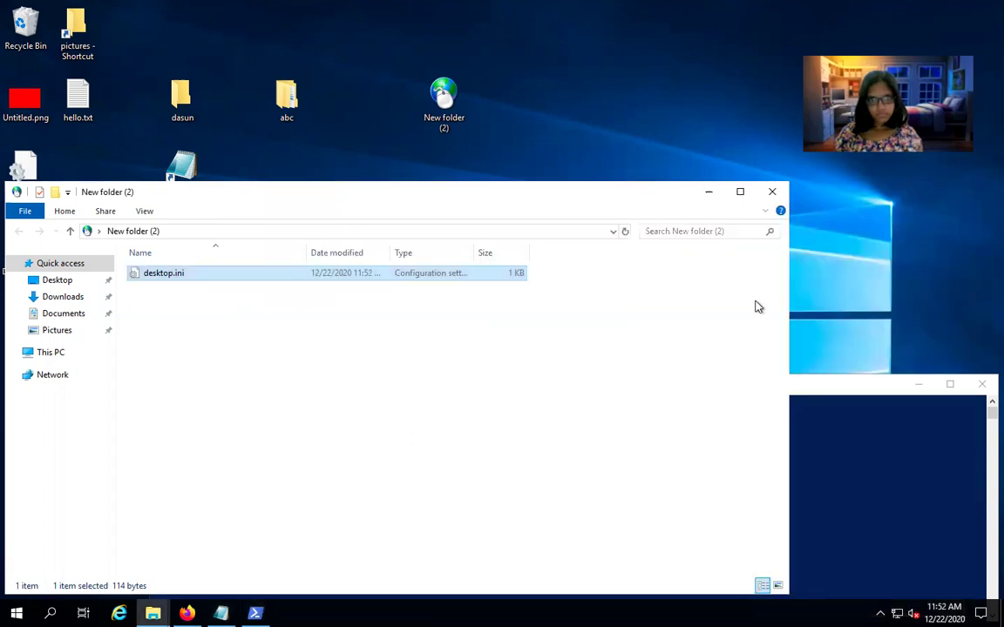
Close the New folder (2) window and refresh the desktop twice to check the folder's icon
{"action": "left_click", "coordinate": [771, 194]}
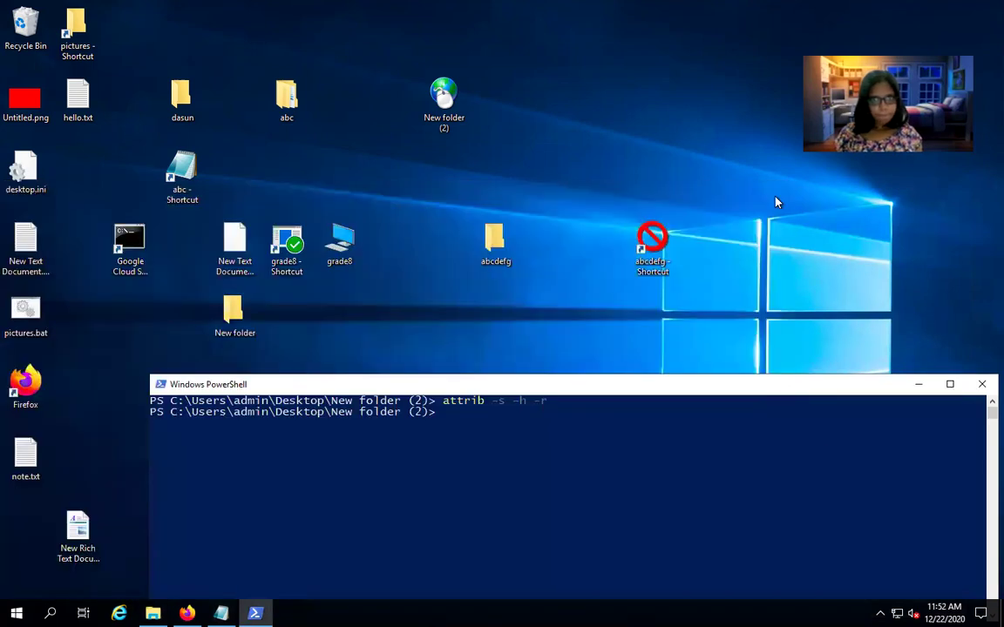
{"action": "right_click", "coordinate": [543, 125]}
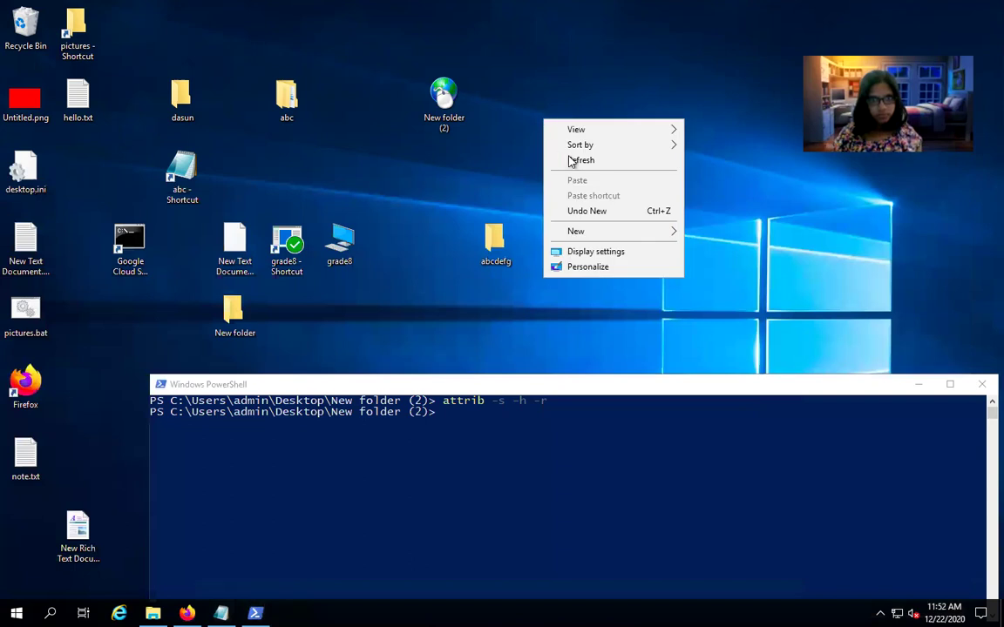
{"action": "left_click", "coordinate": [571, 161]}
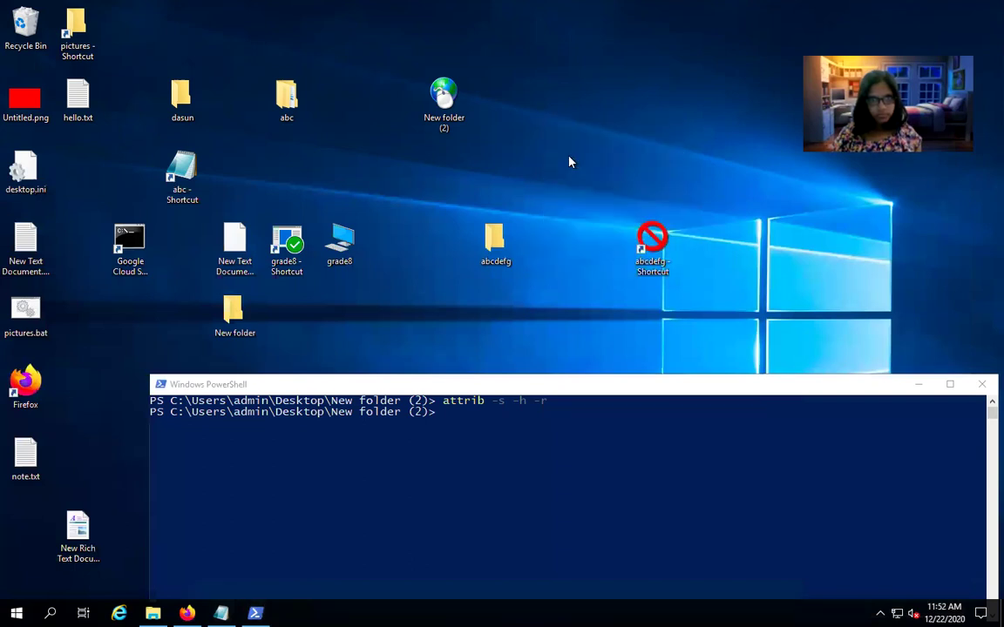
{"action": "right_click", "coordinate": [570, 161]}
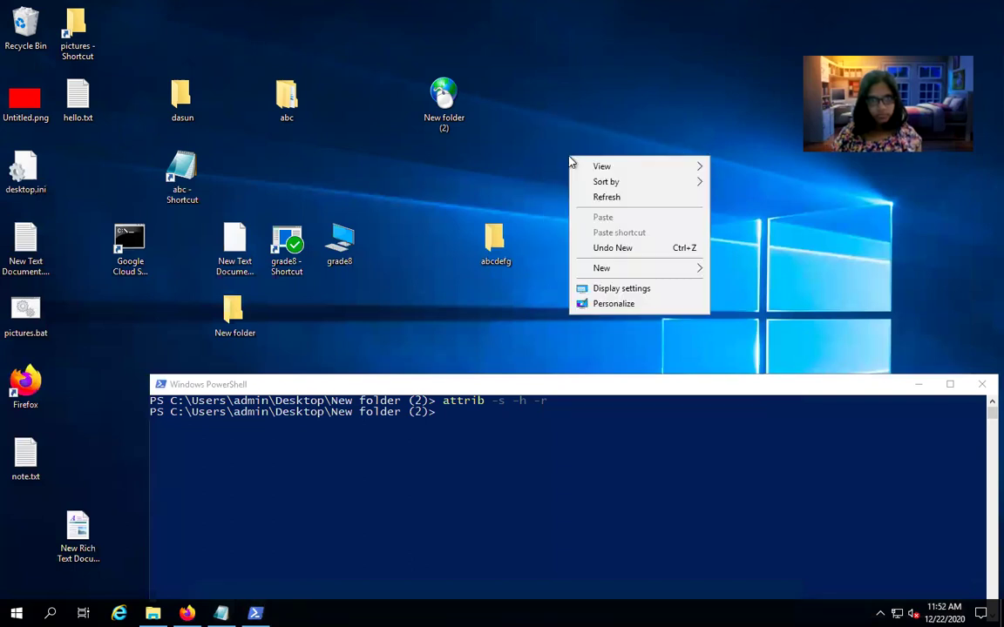
{"action": "left_click", "coordinate": [611, 198]}
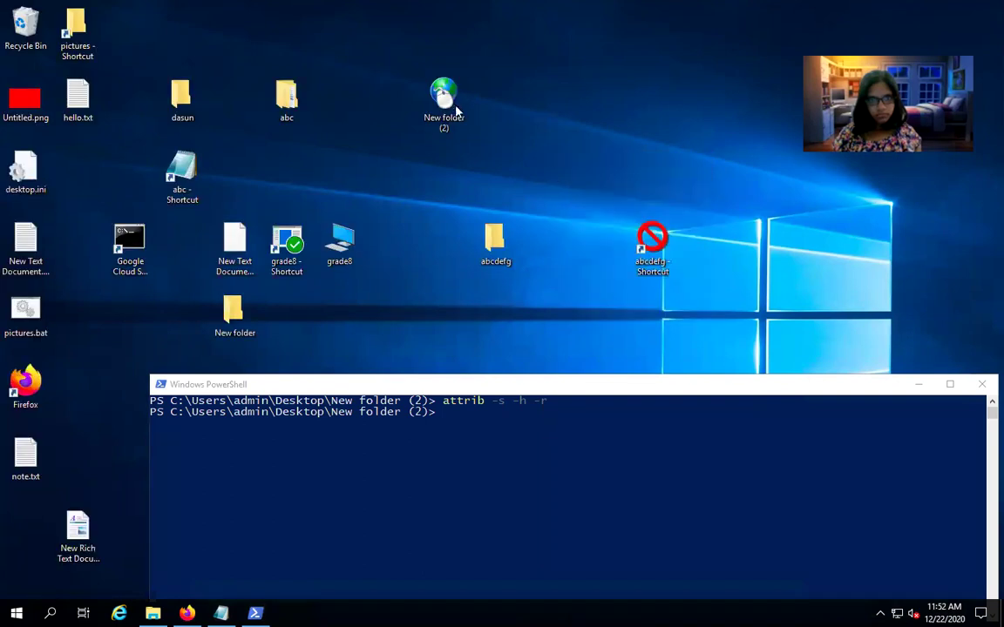
Open New folder (2) from the Desktop listing in File Explorer and check the IconResource line in its desktop.ini
{"action": "double_click", "coordinate": [287, 102]}
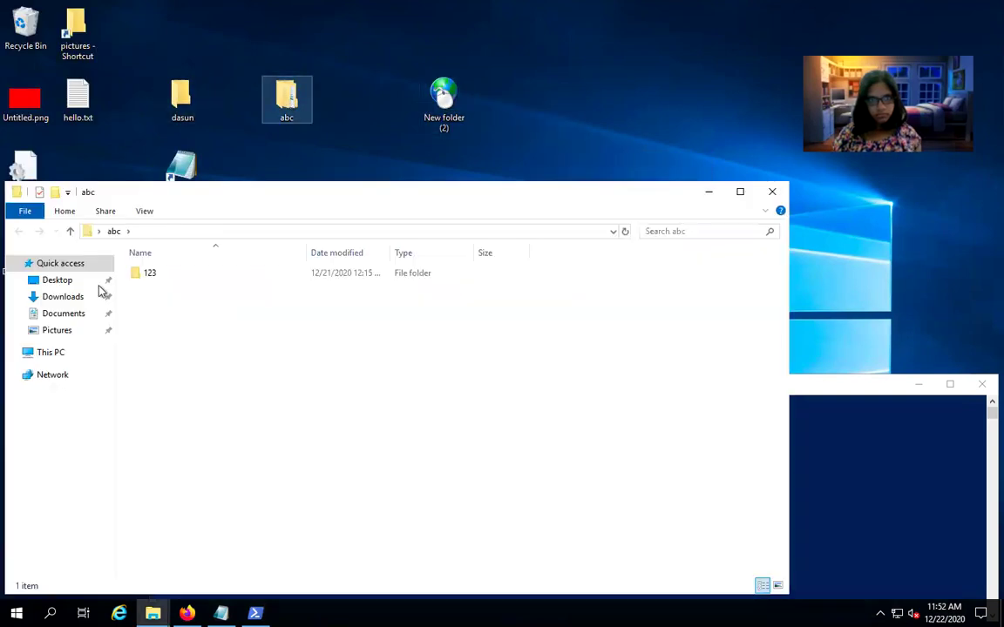
{"action": "left_click", "coordinate": [69, 286]}
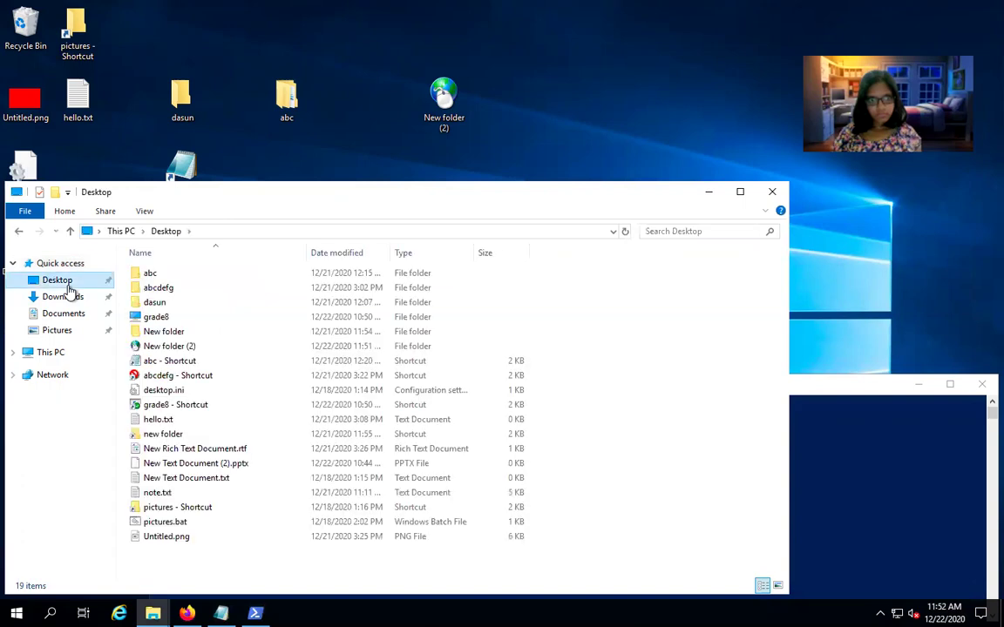
{"action": "left_click", "coordinate": [176, 347]}
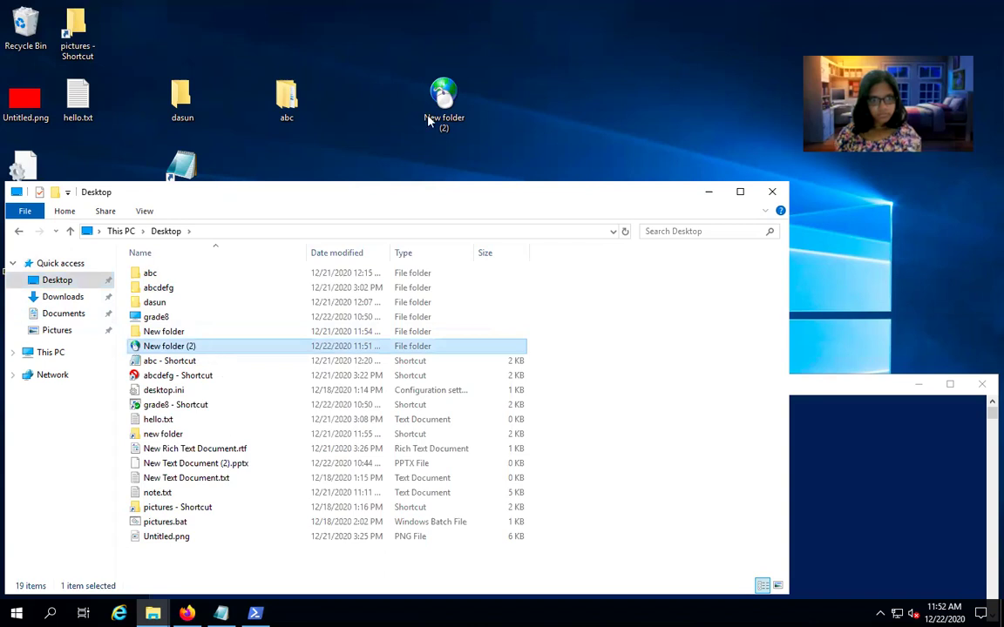
{"action": "key", "text": "Return"}
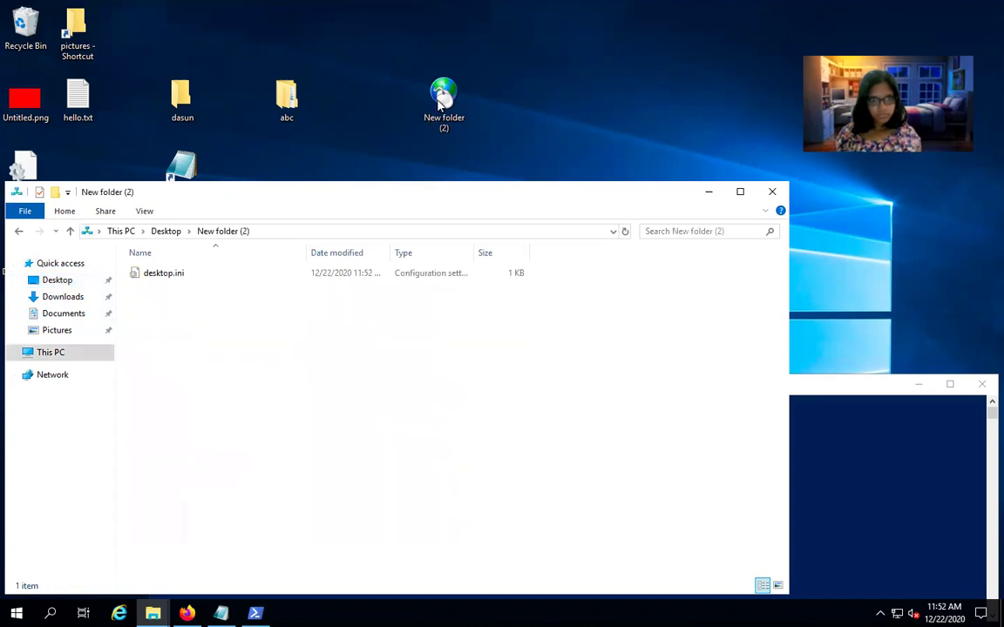
{"action": "double_click", "coordinate": [168, 275]}
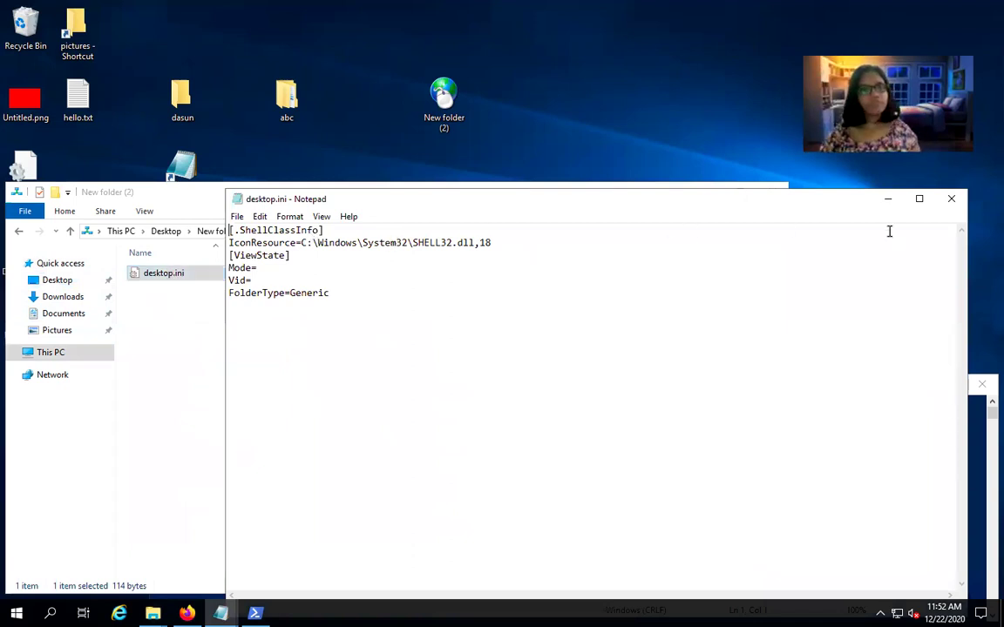
{"action": "left_click", "coordinate": [952, 200]}
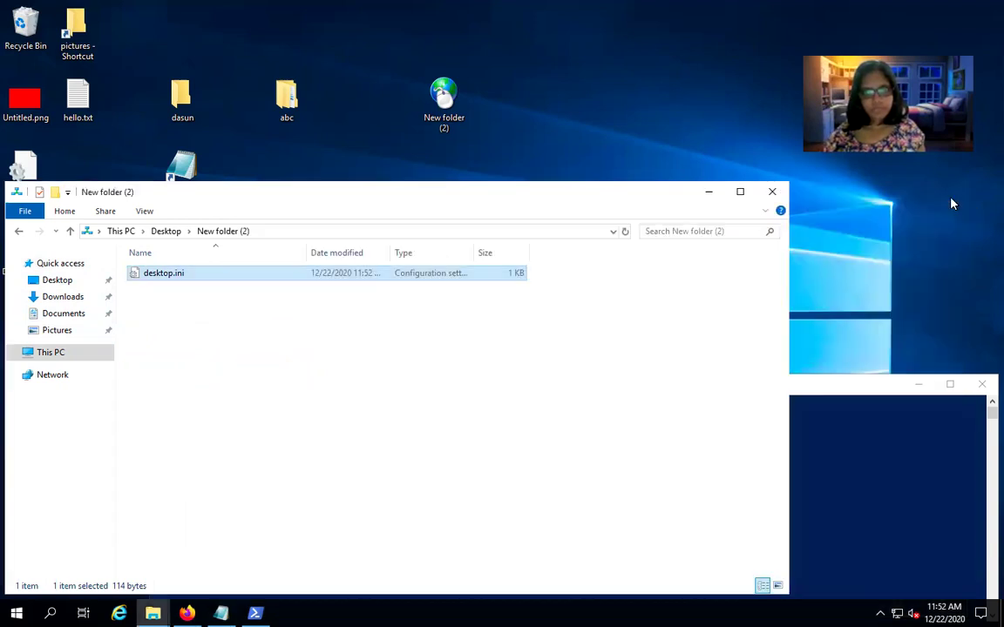
Close the New folder (2) window and the PowerShell window
{"action": "left_click", "coordinate": [774, 193]}
{"action": "left_click", "coordinate": [457, 31]}
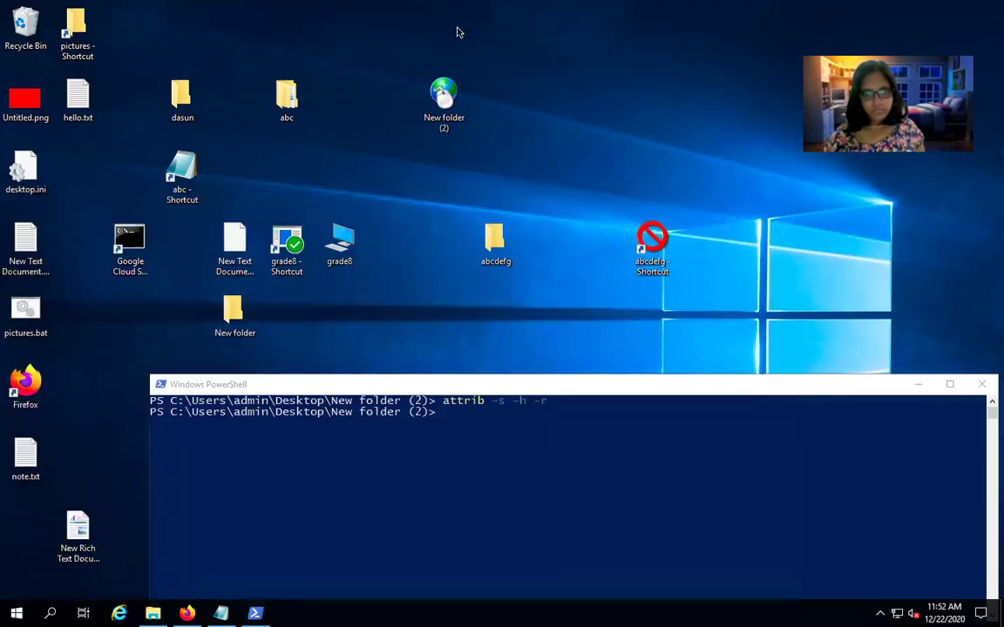
{"action": "left_click", "coordinate": [980, 386]}
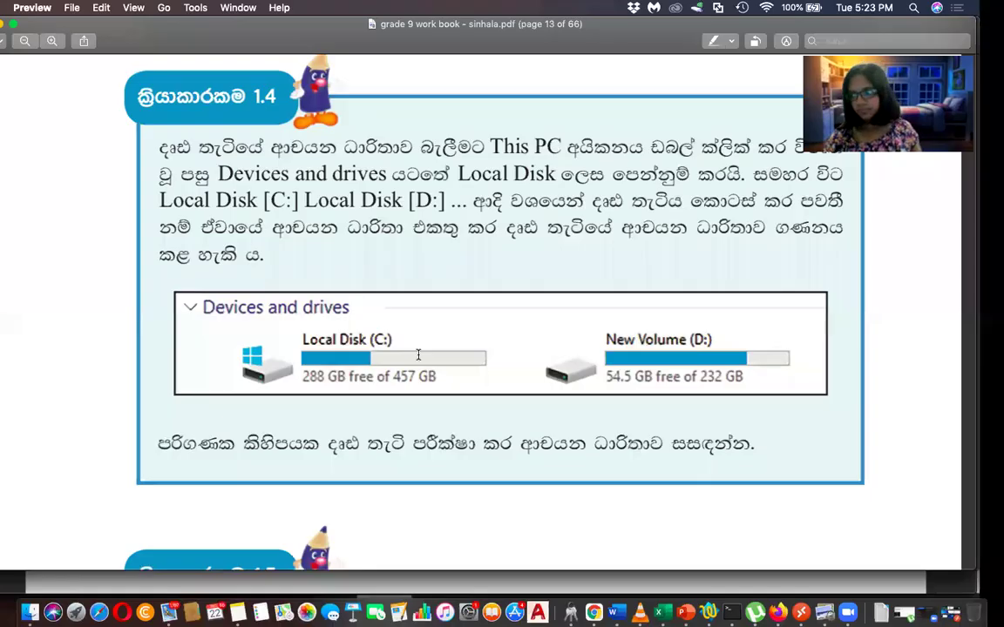
Read activities 1.5 and 1.6 in the grade 9 workbook PDF in Preview, fitting the specification table and its questions in view
{"action": "scroll", "coordinate": [418, 355], "scroll_direction": "down", "scroll_amount": 5}
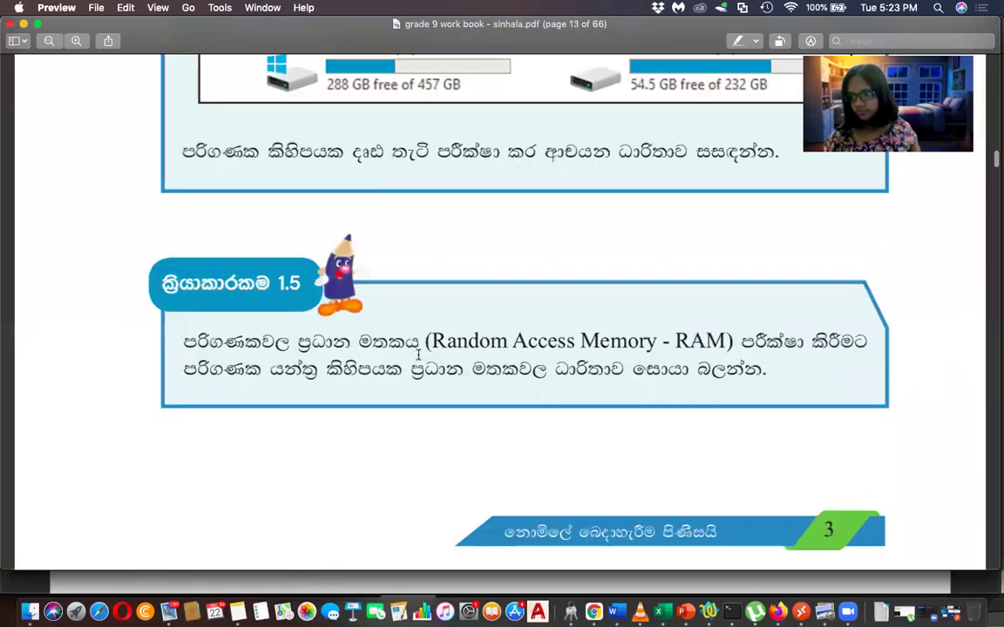
{"action": "scroll", "coordinate": [293, 319], "scroll_direction": "down", "scroll_amount": 1}
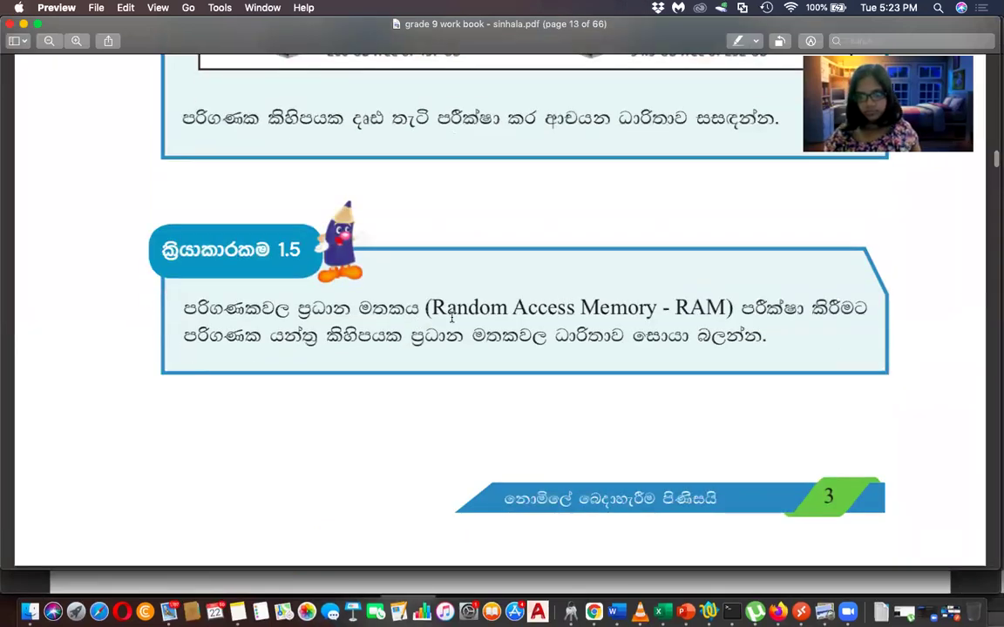
{"action": "scroll", "coordinate": [452, 319], "scroll_direction": "down", "scroll_amount": 5}
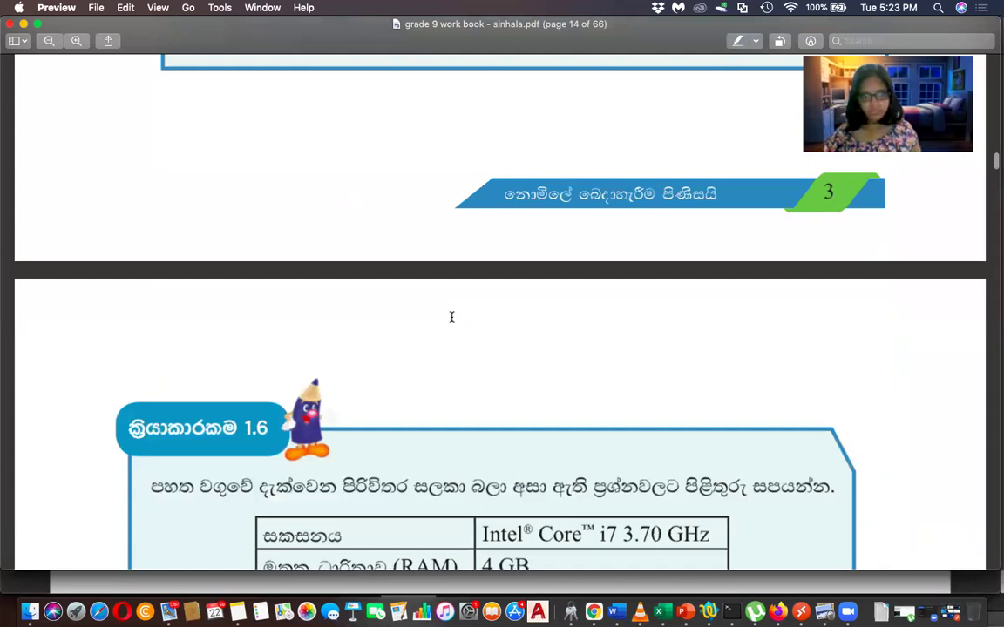
{"action": "scroll", "coordinate": [452, 318], "scroll_direction": "down", "scroll_amount": 3}
{"action": "scroll", "coordinate": [451, 318], "scroll_direction": "down", "scroll_amount": 5}
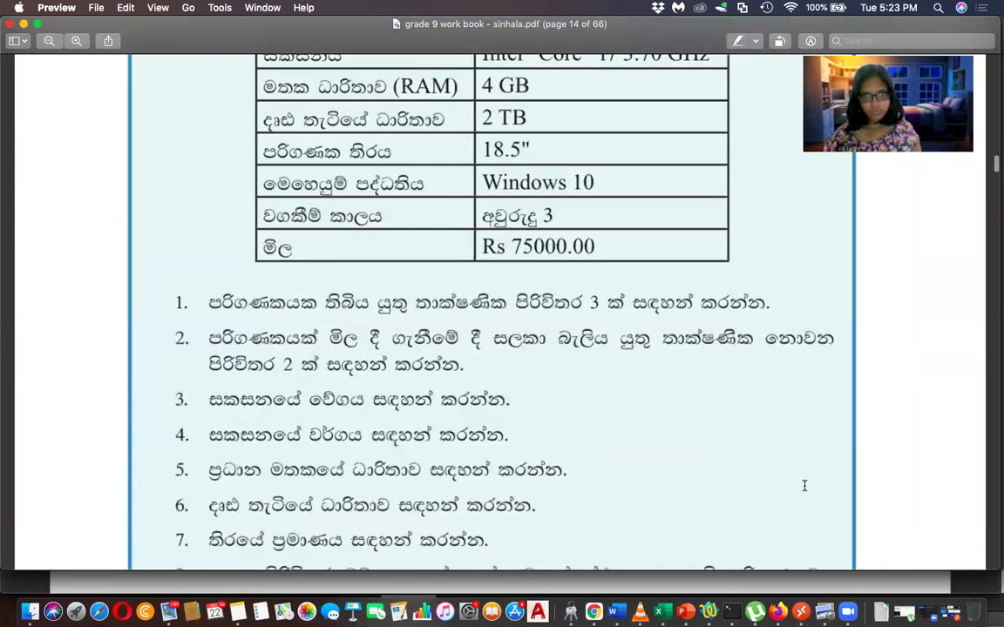
{"action": "scroll", "coordinate": [804, 485], "scroll_direction": "up", "scroll_amount": 1}
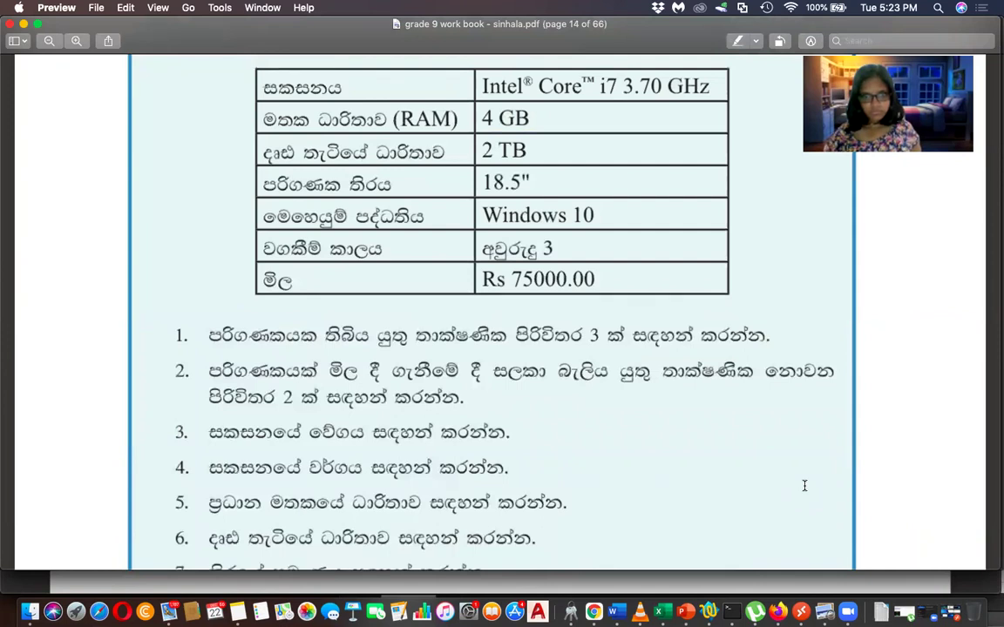
{"action": "key", "text": "super+minus"}
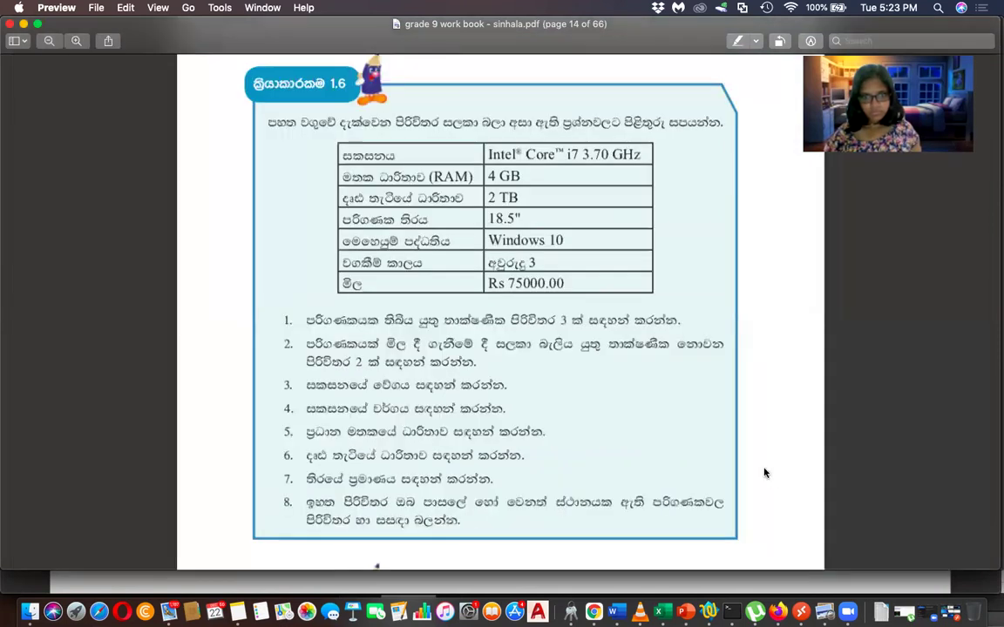